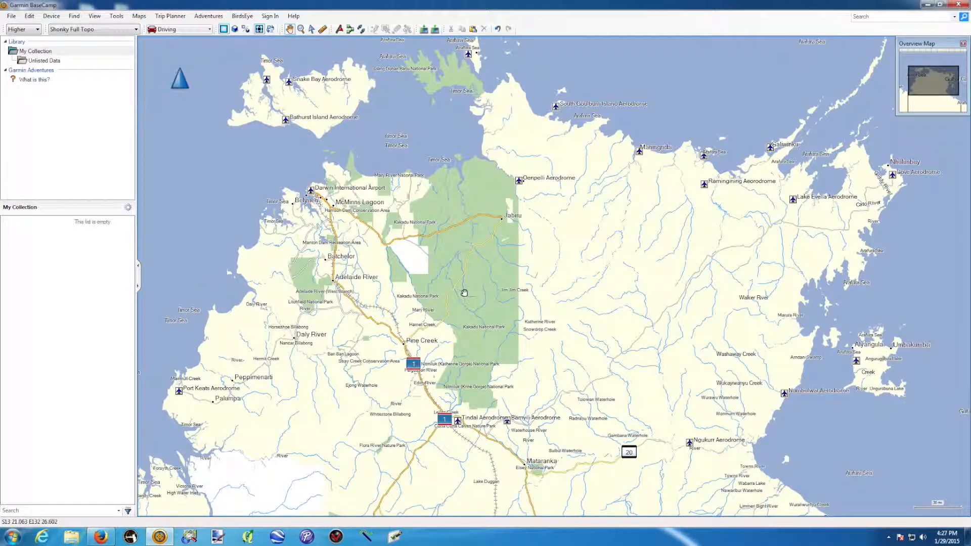
- Examine the northern Australian coast around Darwin and the Gulf of Carpentaria at several map scales
{"action": "left_click_drag", "start_coordinate": [497, 265], "coordinate": [519, 279]}
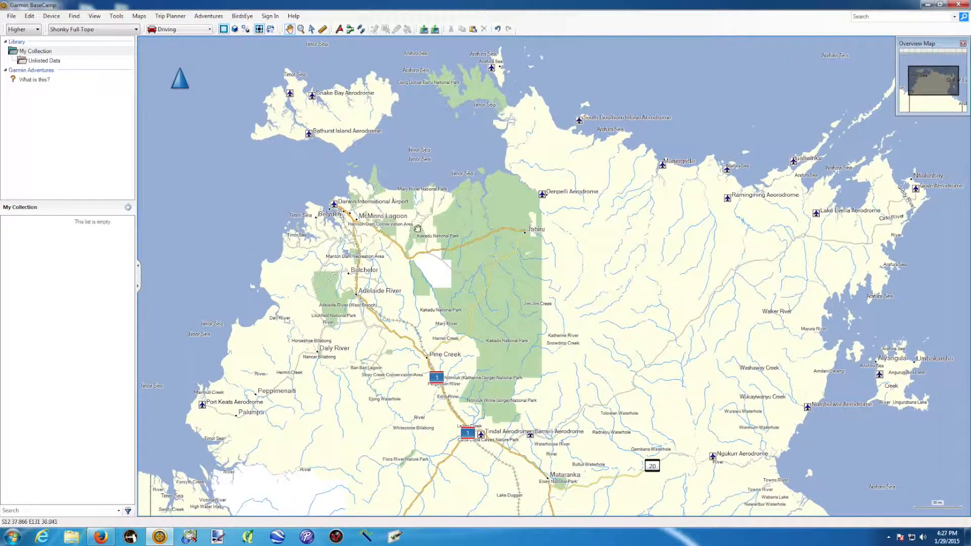
{"action": "scroll", "coordinate": [434, 231], "scroll_direction": "down", "scroll_amount": 2}
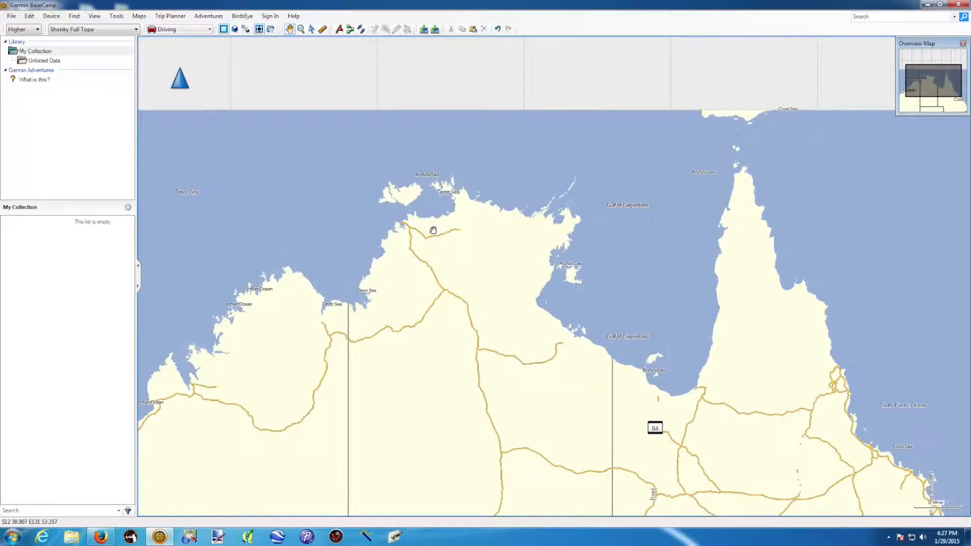
{"action": "mouse_move", "coordinate": [449, 235]}
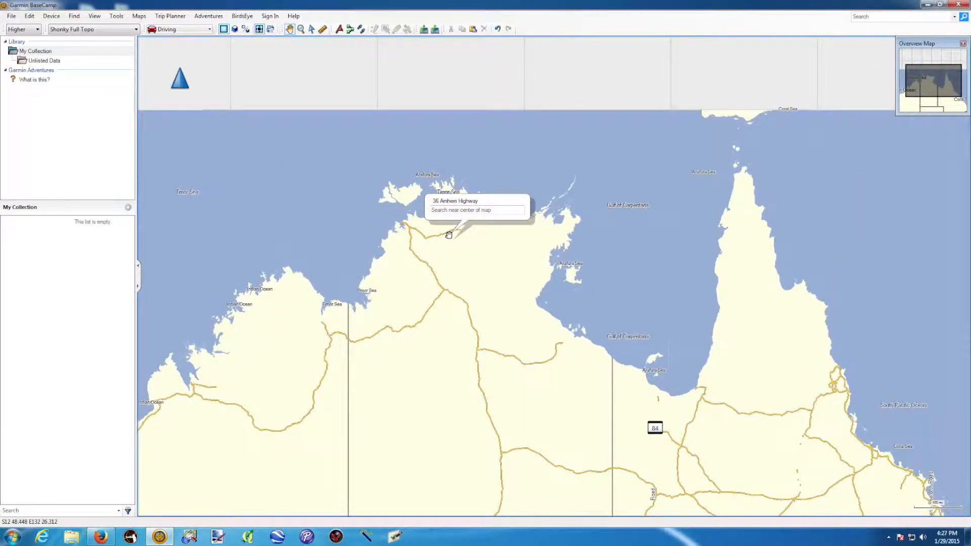
{"action": "scroll", "coordinate": [449, 234], "scroll_direction": "up", "scroll_amount": 1}
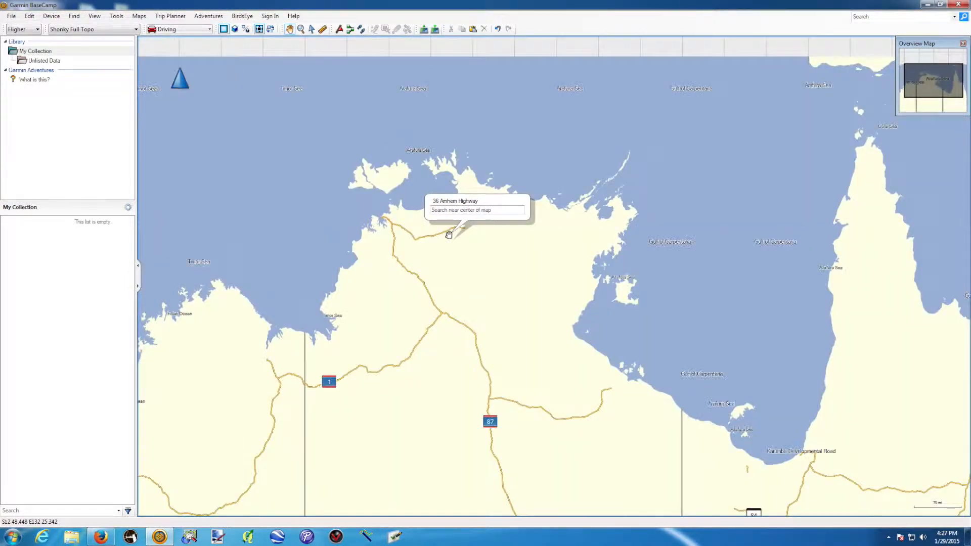
{"action": "scroll", "coordinate": [449, 234], "scroll_direction": "down", "scroll_amount": 1}
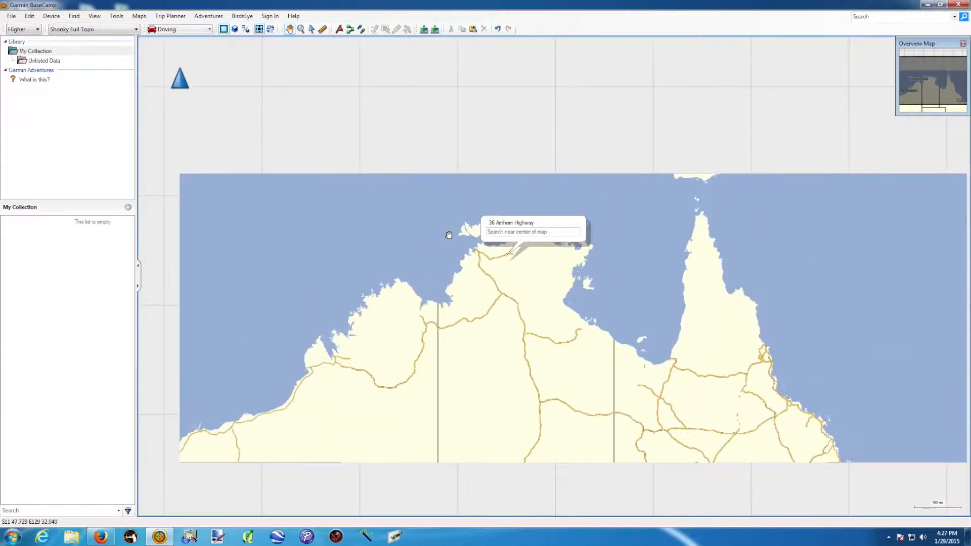
{"action": "scroll", "coordinate": [448, 235], "scroll_direction": "up", "scroll_amount": 1}
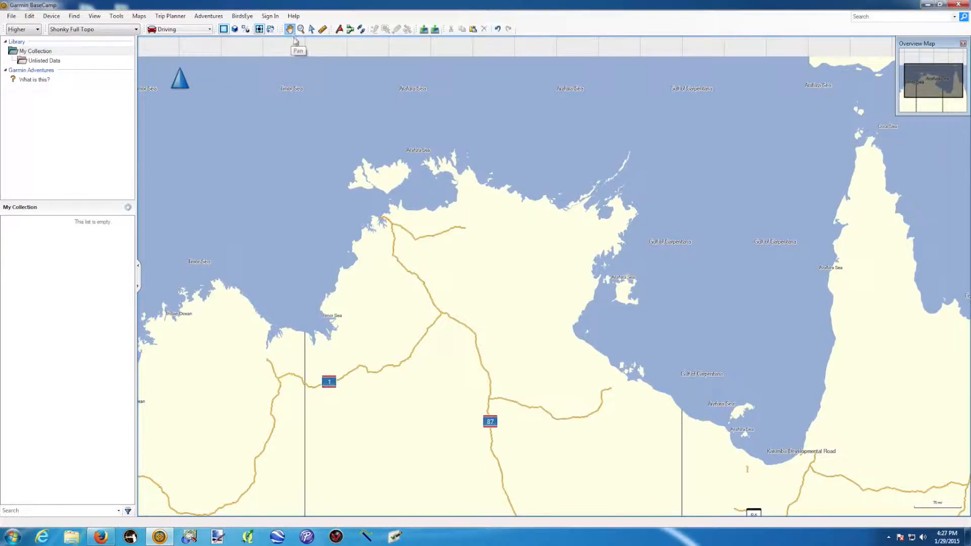
{"action": "left_click_drag", "start_coordinate": [451, 250], "coordinate": [474, 204]}
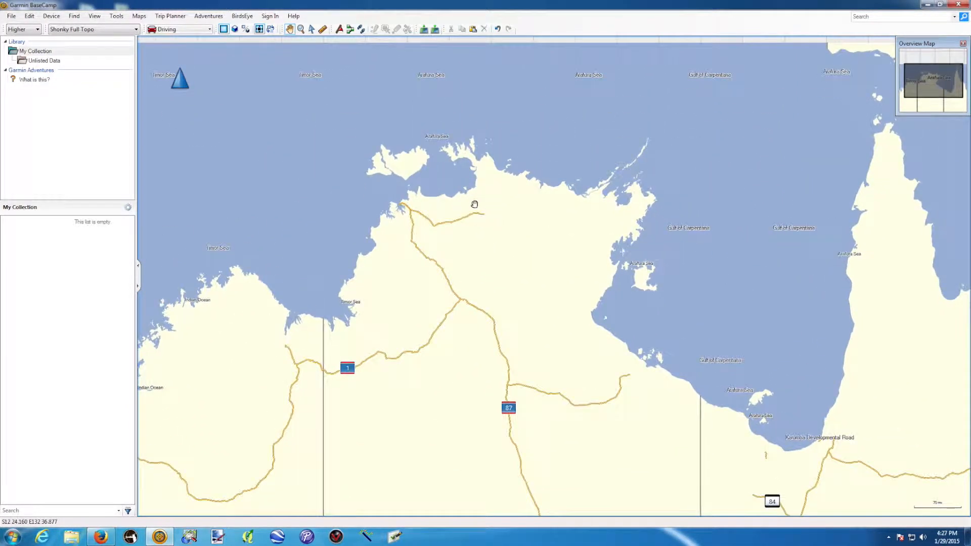
- Inspect the Darwin and Tiwi Islands area with the Zoom tool, and return to the Pan tool to view the wider Northern Territory
{"action": "left_click", "coordinate": [301, 29]}
{"action": "left_click_drag", "start_coordinate": [357, 125], "coordinate": [543, 269]}
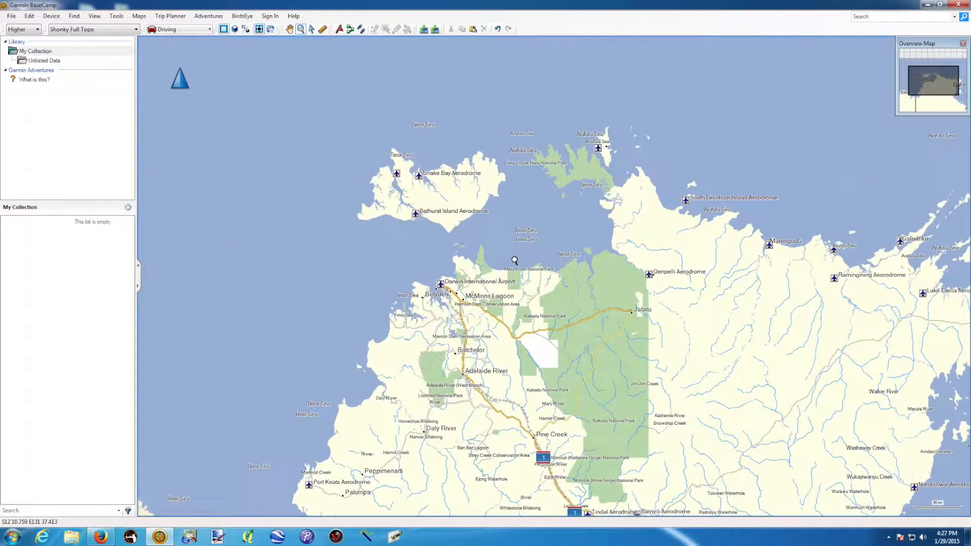
{"action": "scroll", "coordinate": [515, 261], "scroll_direction": "down", "scroll_amount": 2}
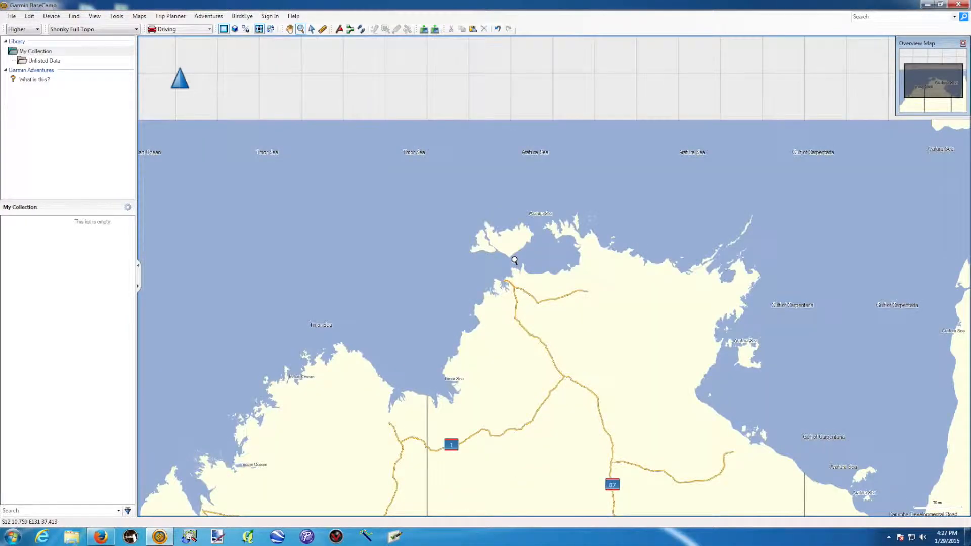
{"action": "left_click", "coordinate": [313, 29]}
{"action": "left_click", "coordinate": [290, 29]}
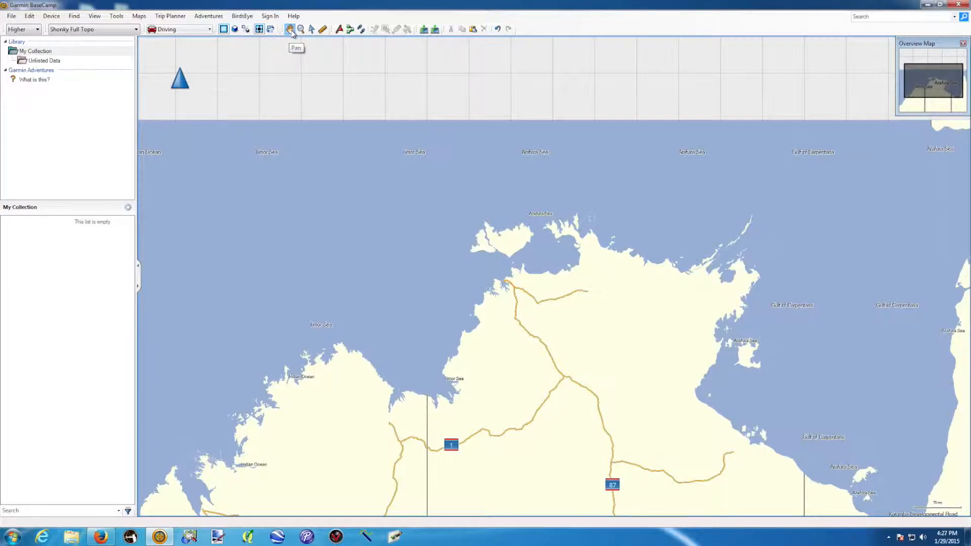
{"action": "left_click_drag", "start_coordinate": [592, 320], "coordinate": [500, 258]}
{"action": "left_click_drag", "start_coordinate": [551, 304], "coordinate": [515, 269]}
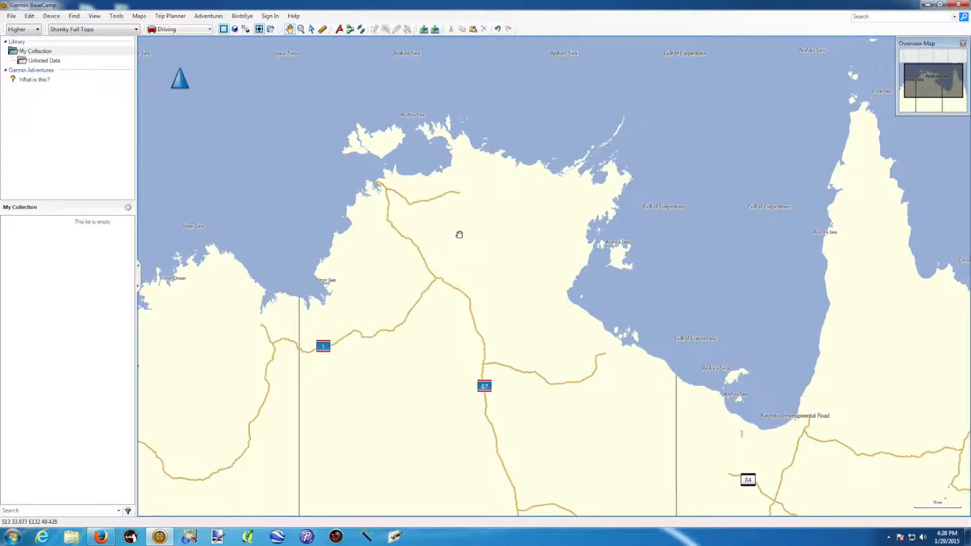
{"action": "scroll", "coordinate": [459, 234], "scroll_direction": "up", "scroll_amount": 1}
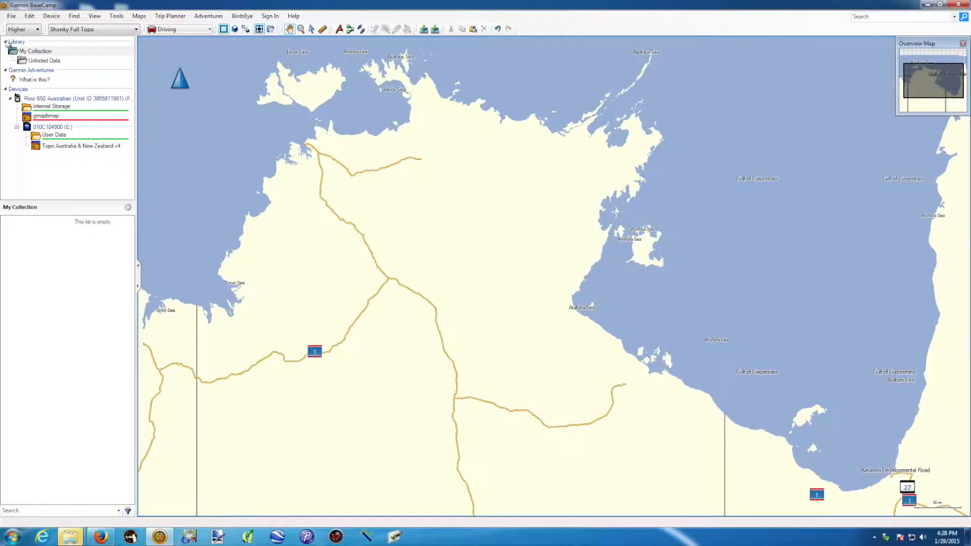
- Collapse the Garmin Adventures section and display the Topo Australia & New Zealand v4 map product
{"action": "left_click", "coordinate": [5, 70]}
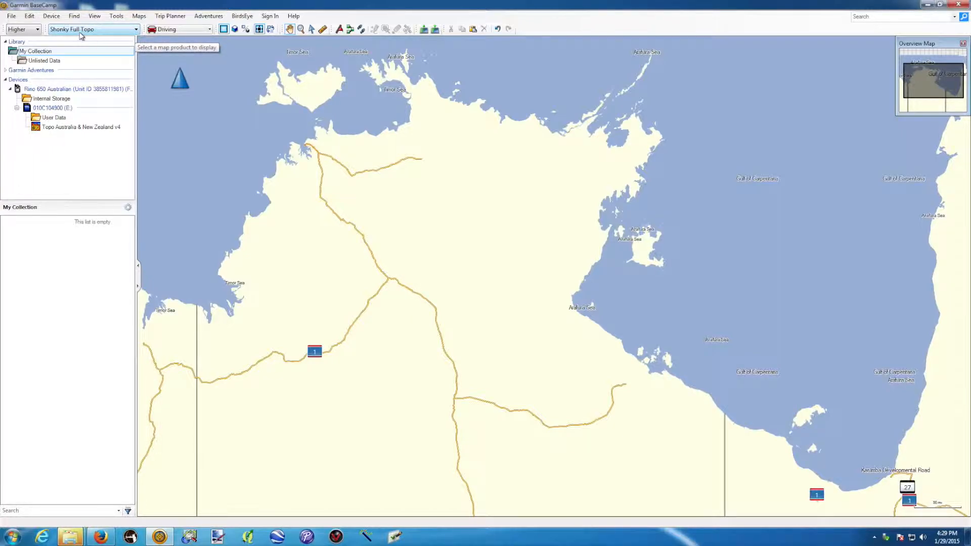
{"action": "left_click", "coordinate": [113, 30]}
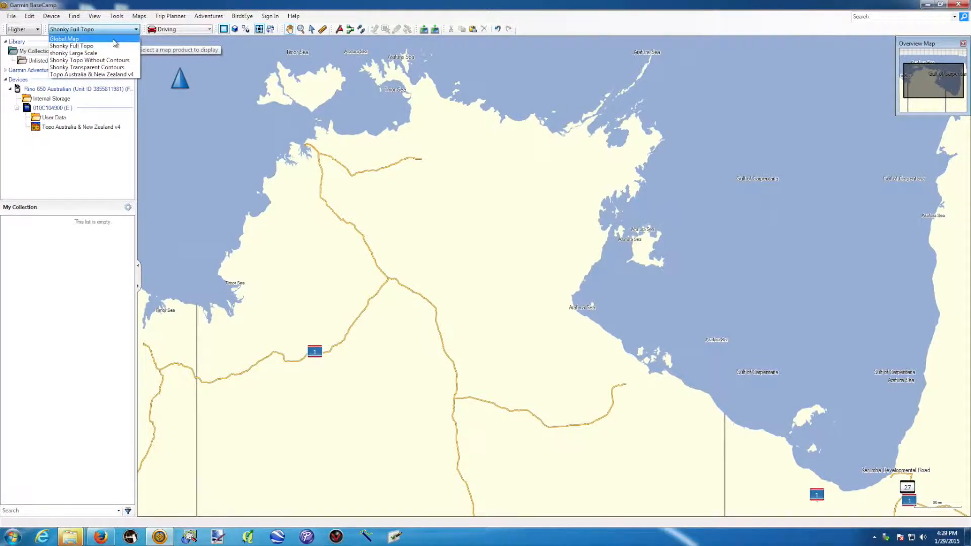
{"action": "left_click", "coordinate": [109, 75]}
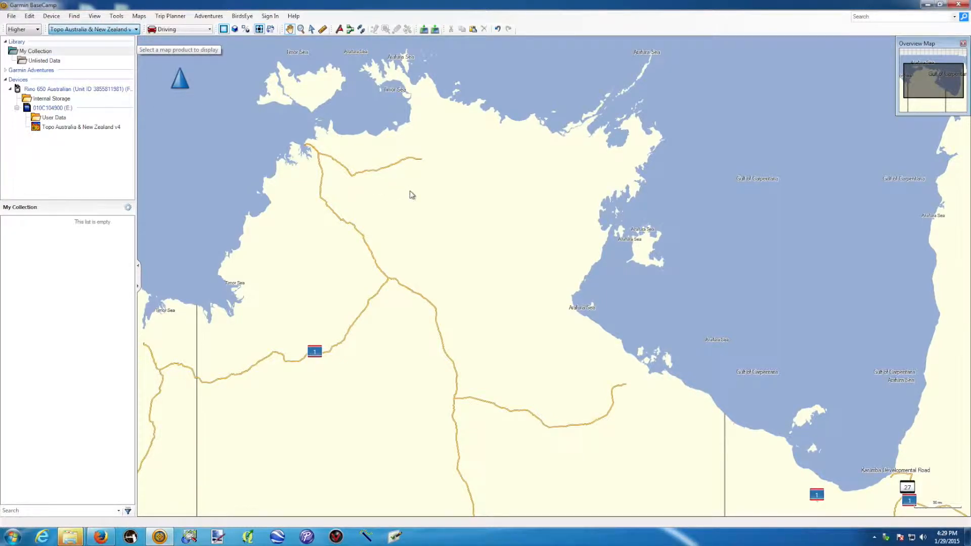
- Compare the Gulf of Carpentaria coast near Limmen National Park with the Shonky Full Topo map, and return to Topo Australia & New Zealand v4
{"action": "mouse_move", "coordinate": [447, 195]}
{"action": "left_mouse_down"}
{"action": "mouse_move", "coordinate": [390, 191]}
{"action": "mouse_move", "coordinate": [465, 196]}
{"action": "left_mouse_up"}
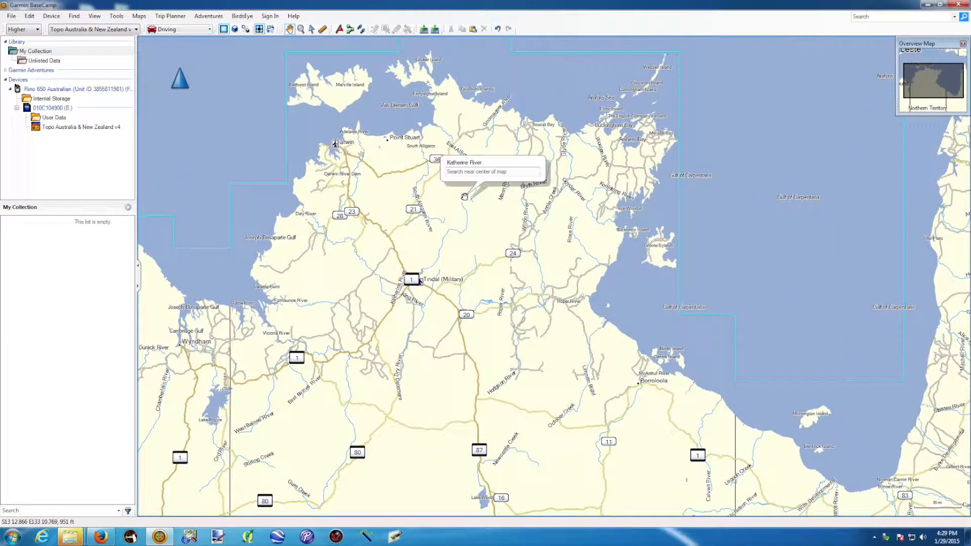
{"action": "scroll", "coordinate": [465, 196], "scroll_direction": "up", "scroll_amount": 2}
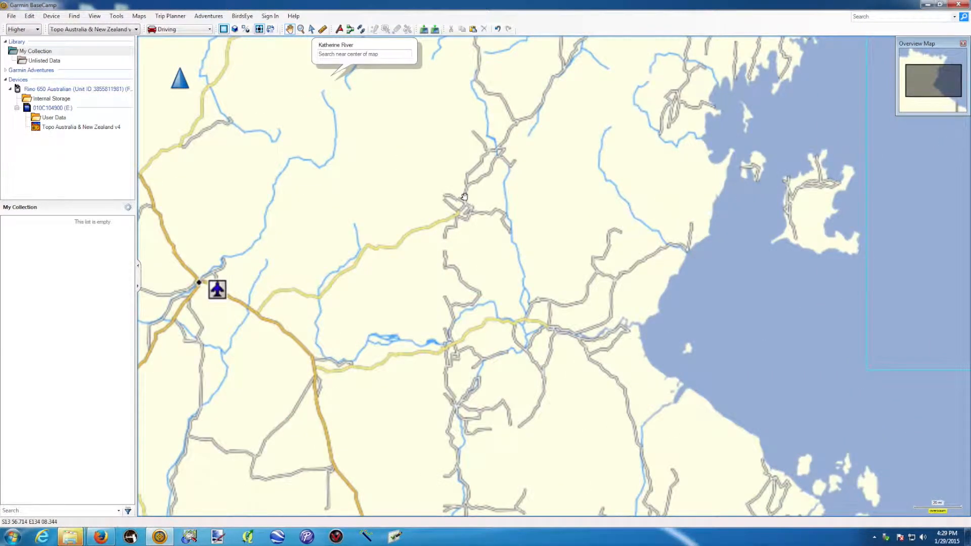
{"action": "left_click_drag", "start_coordinate": [656, 182], "coordinate": [527, 176]}
{"action": "left_click_drag", "start_coordinate": [496, 206], "coordinate": [493, 141]}
{"action": "scroll", "coordinate": [492, 141], "scroll_direction": "up", "scroll_amount": 1}
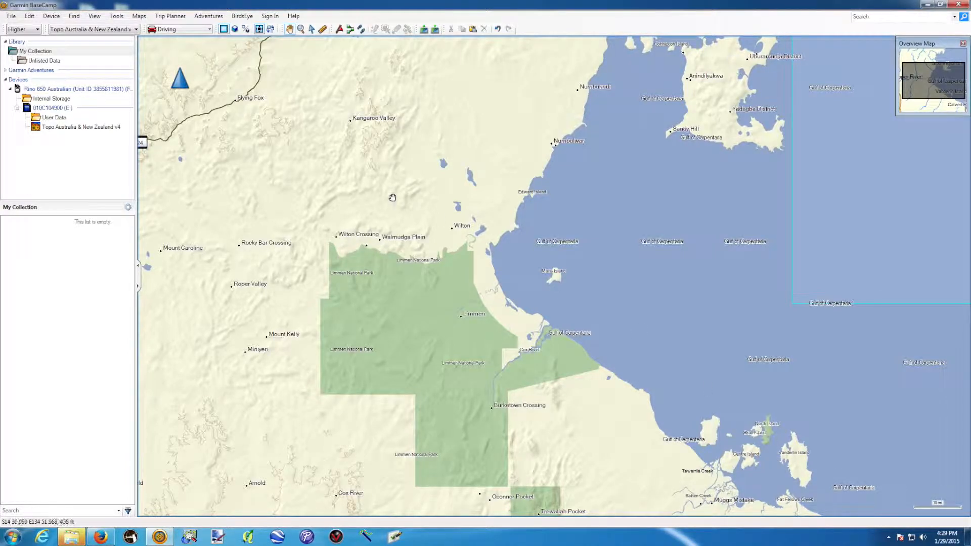
{"action": "left_click", "coordinate": [136, 30]}
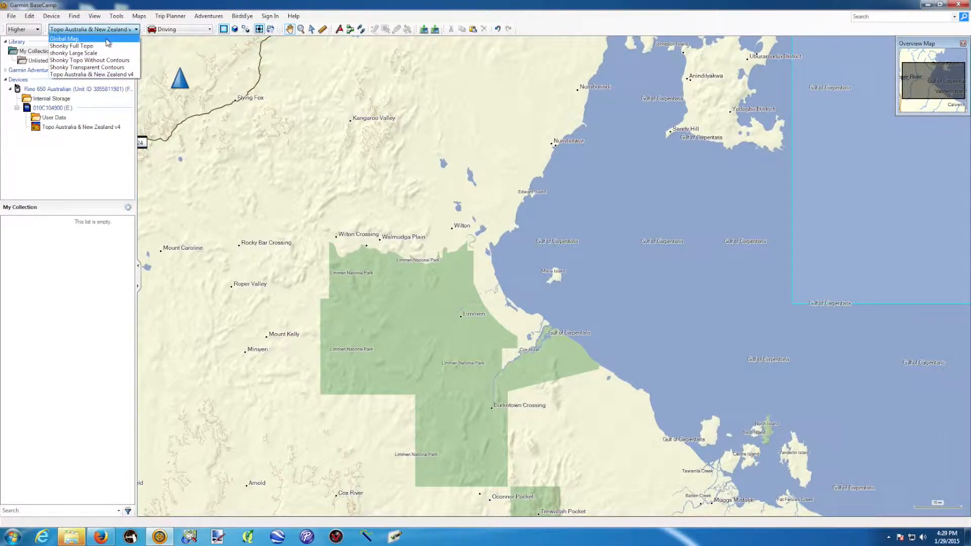
{"action": "left_click", "coordinate": [101, 46]}
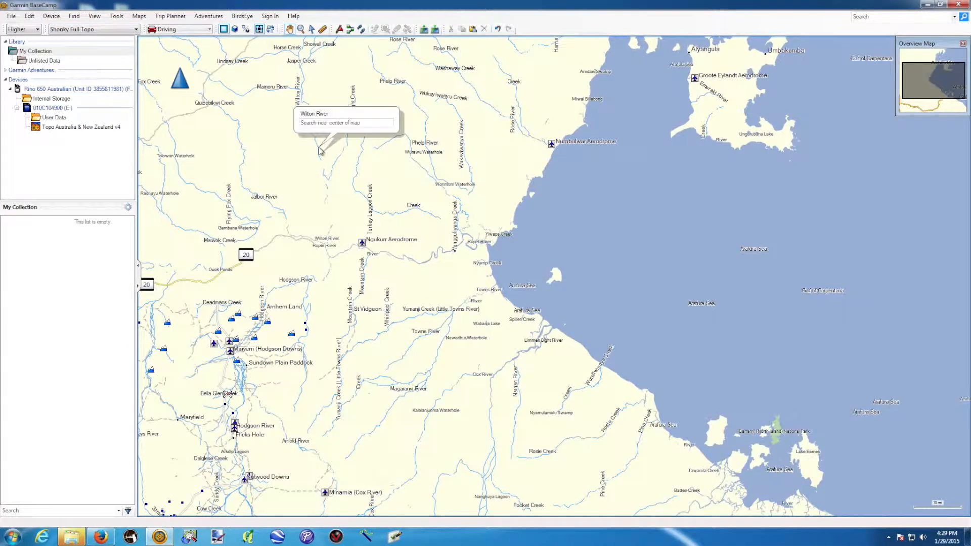
{"action": "left_click", "coordinate": [136, 29]}
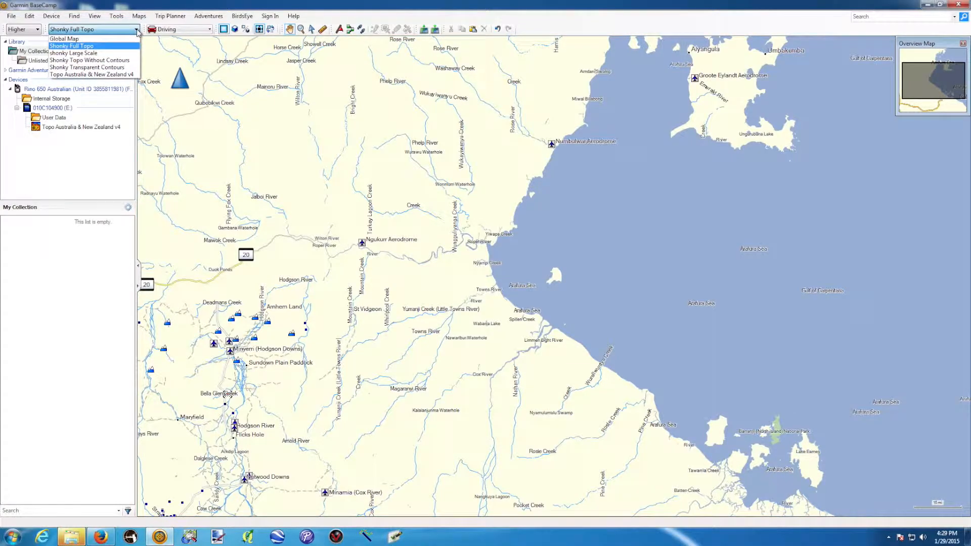
{"action": "left_click", "coordinate": [131, 80]}
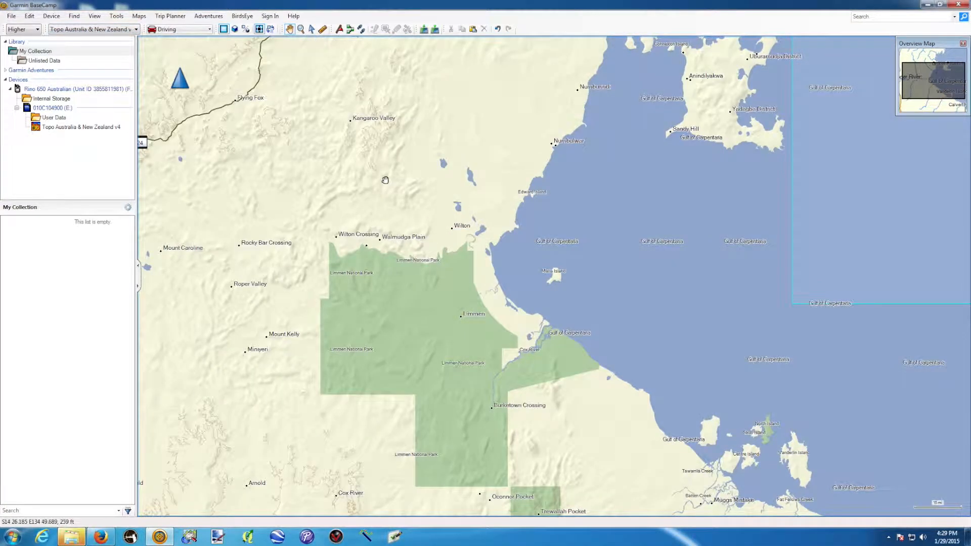
{"action": "left_click_drag", "start_coordinate": [330, 172], "coordinate": [395, 200]}
{"action": "scroll", "coordinate": [426, 171], "scroll_direction": "down", "scroll_amount": 1}
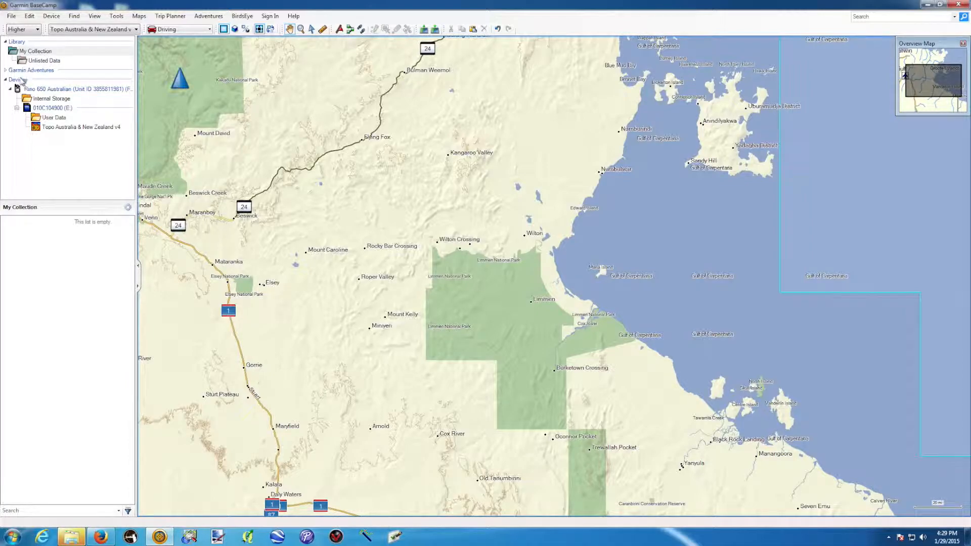
- Collapse the Rino 650 device entry and create a list folder named Fire in My Collection
{"action": "left_click", "coordinate": [11, 89]}
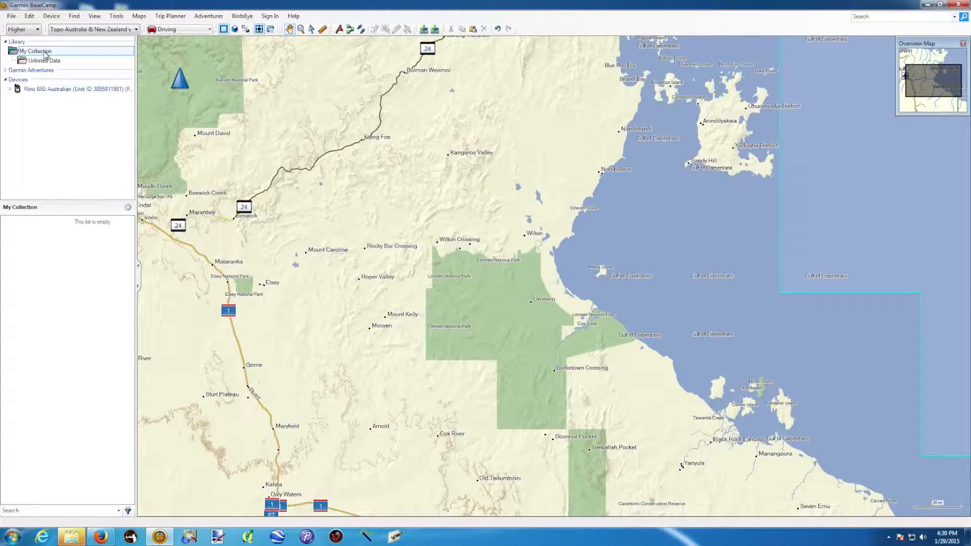
{"action": "right_click", "coordinate": [38, 54]}
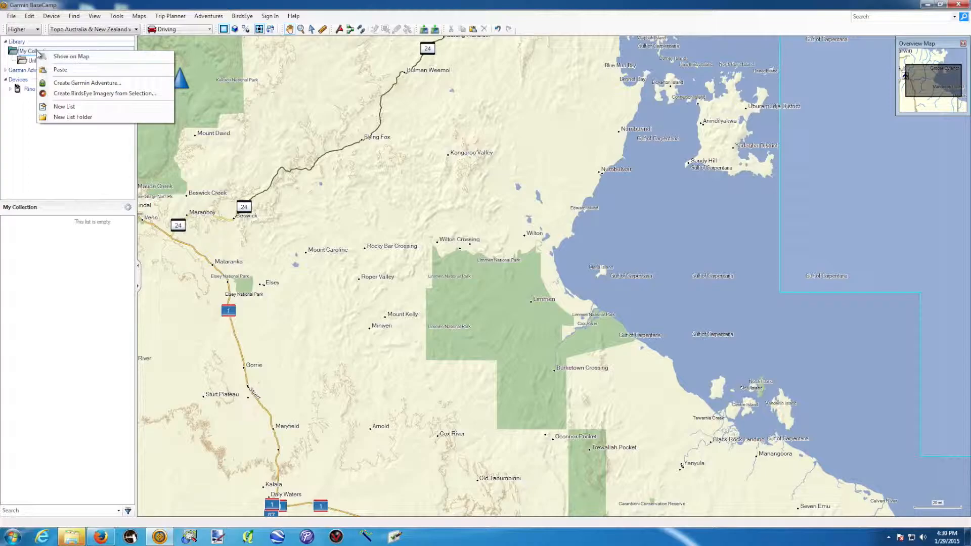
{"action": "left_click", "coordinate": [76, 119]}
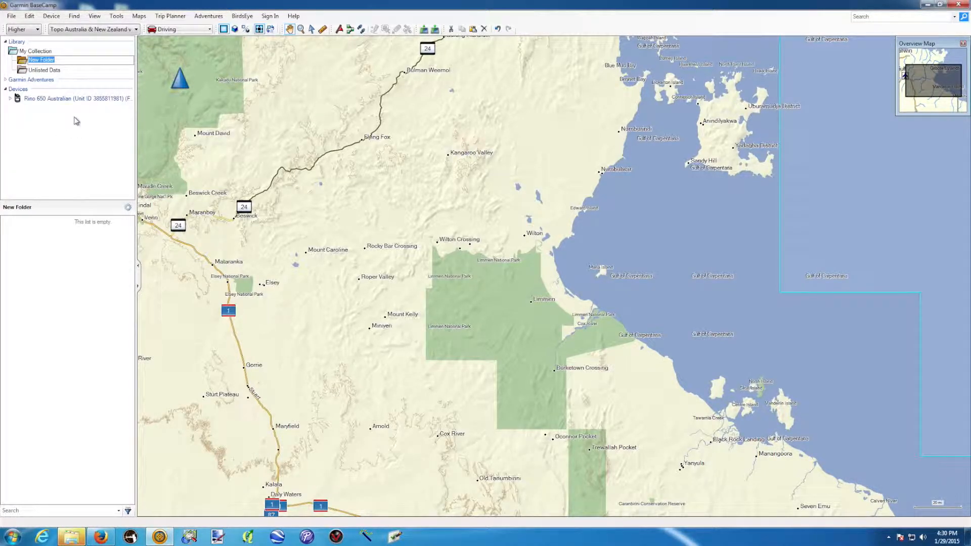
{"action": "type", "text": "Fire"}
{"action": "key", "text": "Escape"}
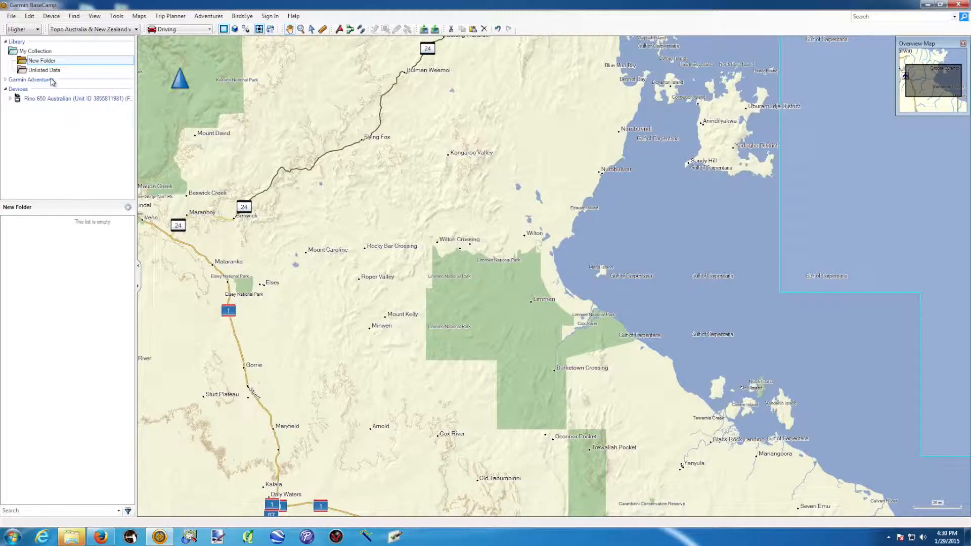
{"action": "left_click", "coordinate": [54, 60]}
{"action": "type", "text": "Fire"}
{"action": "key", "text": "Return"}
- Add a list folder named Weed to My Collection
{"action": "right_click", "coordinate": [44, 54]}
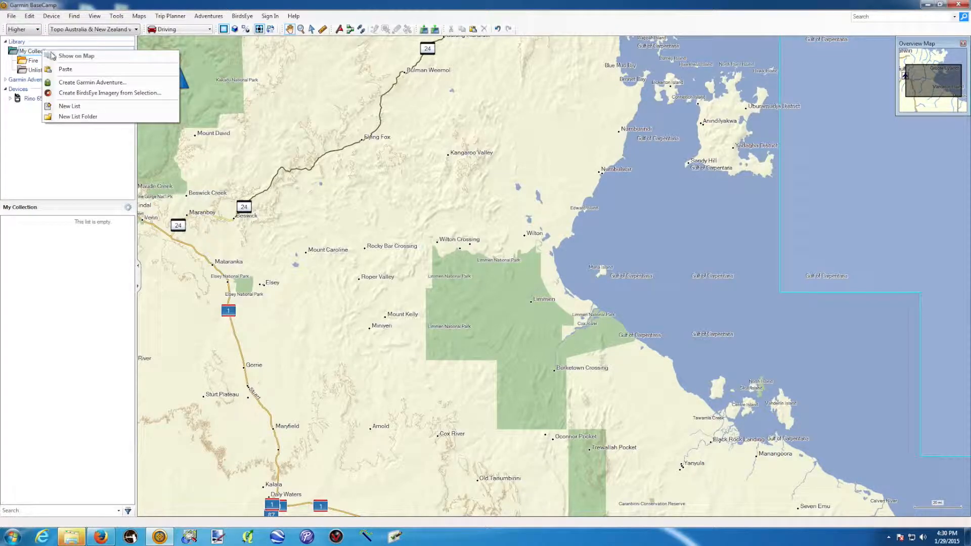
{"action": "left_click", "coordinate": [79, 115]}
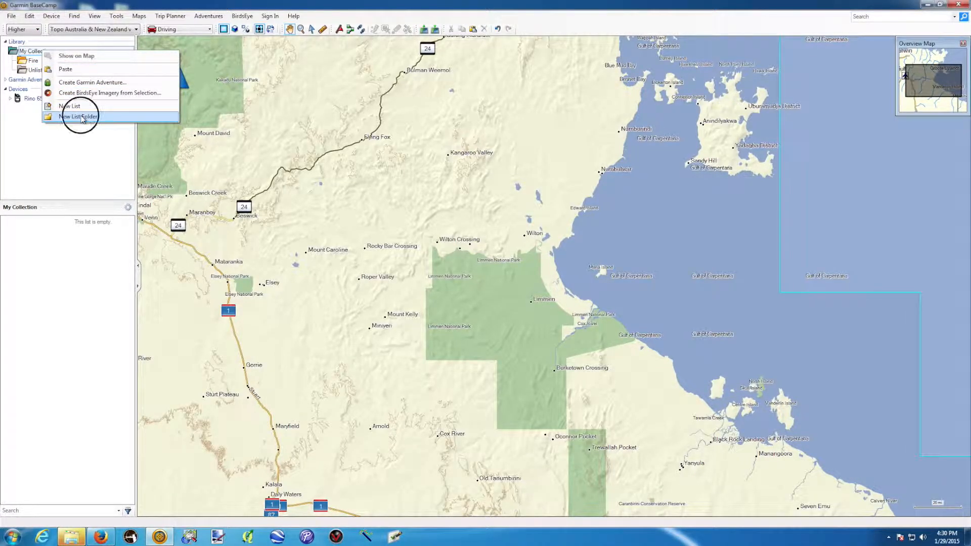
{"action": "type", "text": "W"}
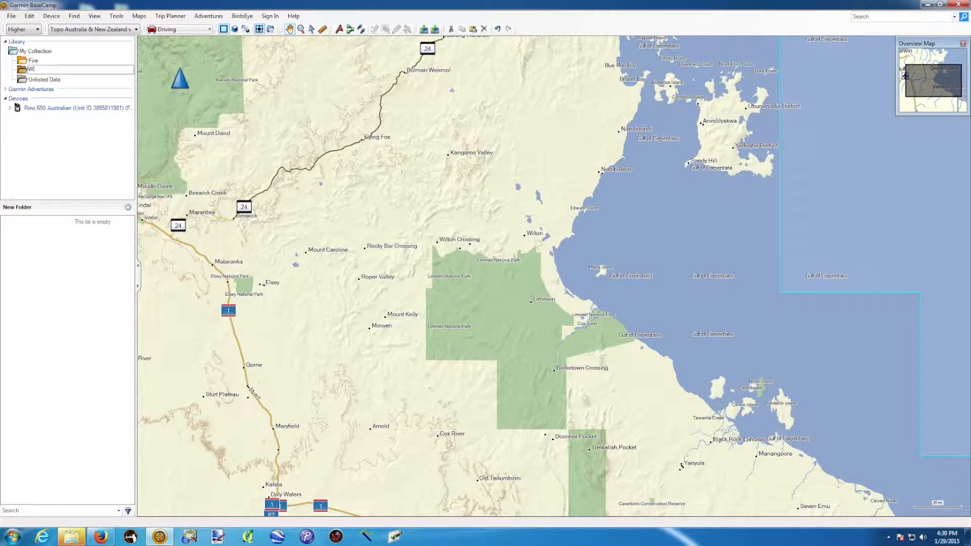
- Add a list folder named Feral to My Collection and select the Fire folder
{"action": "left_click", "coordinate": [36, 51]}
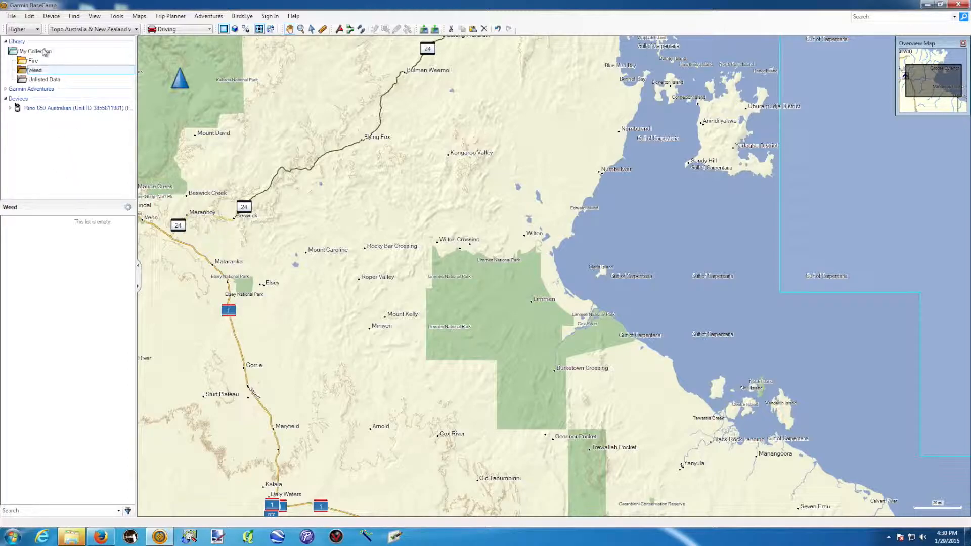
{"action": "right_click", "coordinate": [38, 51]}
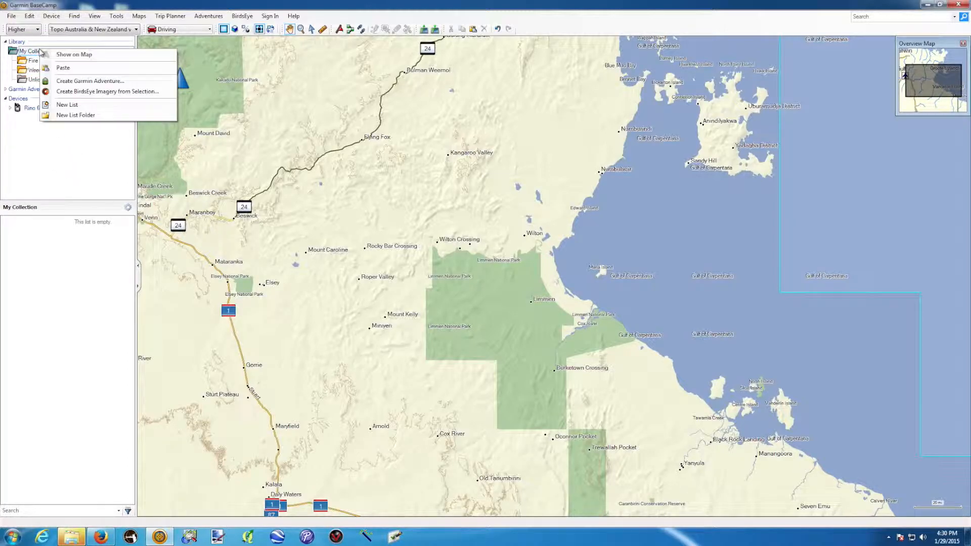
{"action": "left_click", "coordinate": [81, 115]}
{"action": "type", "text": "Feral"}
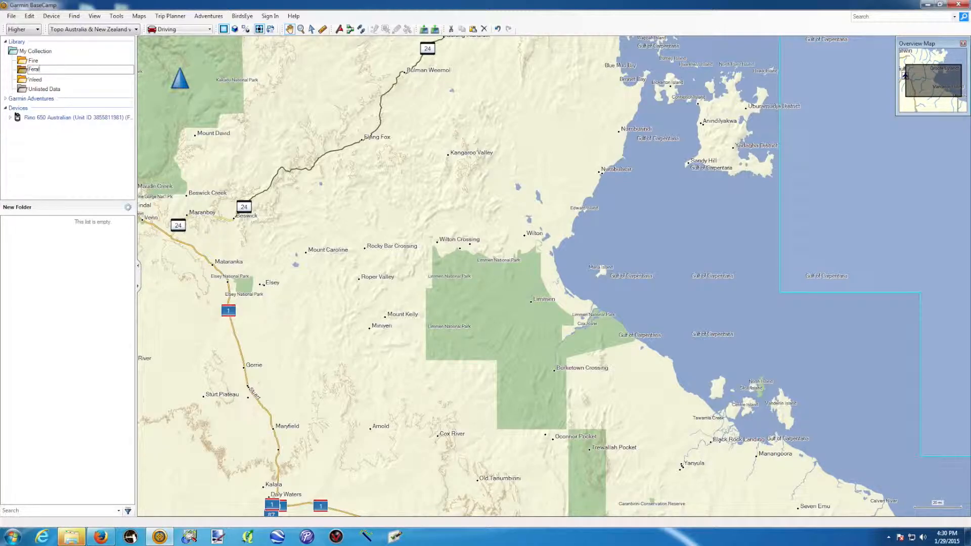
{"action": "key", "text": "Return"}
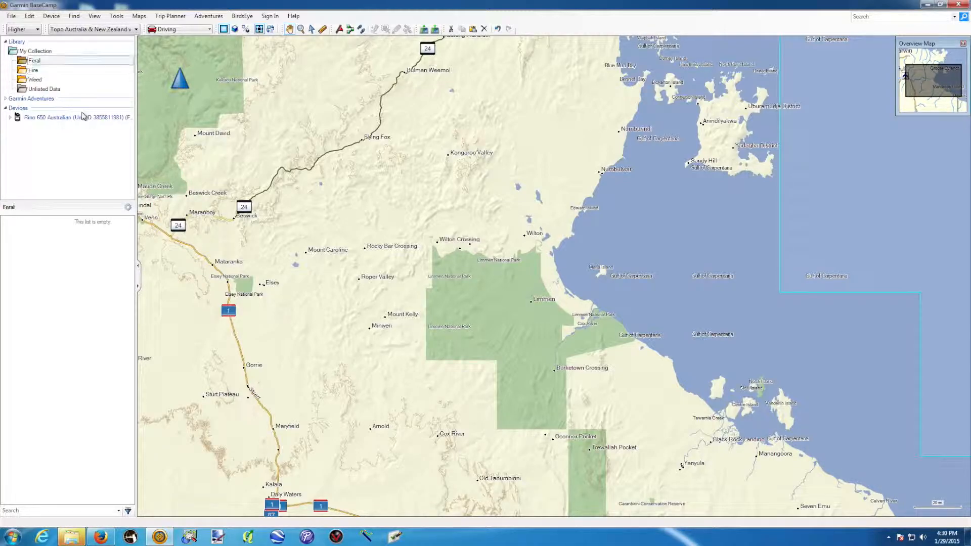
{"action": "left_click", "coordinate": [31, 72]}
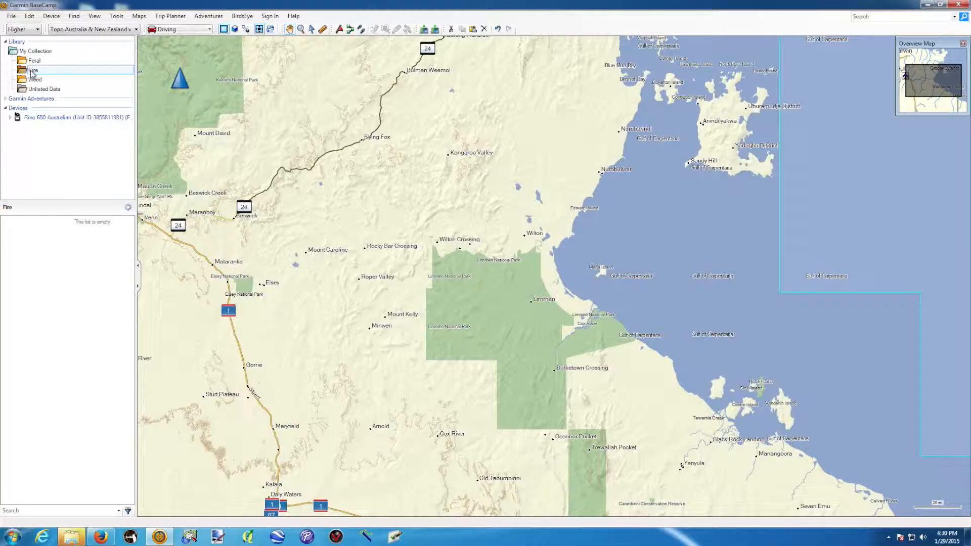
- Create a list folder named 2014 inside the Fire folder
{"action": "right_click", "coordinate": [32, 72]}
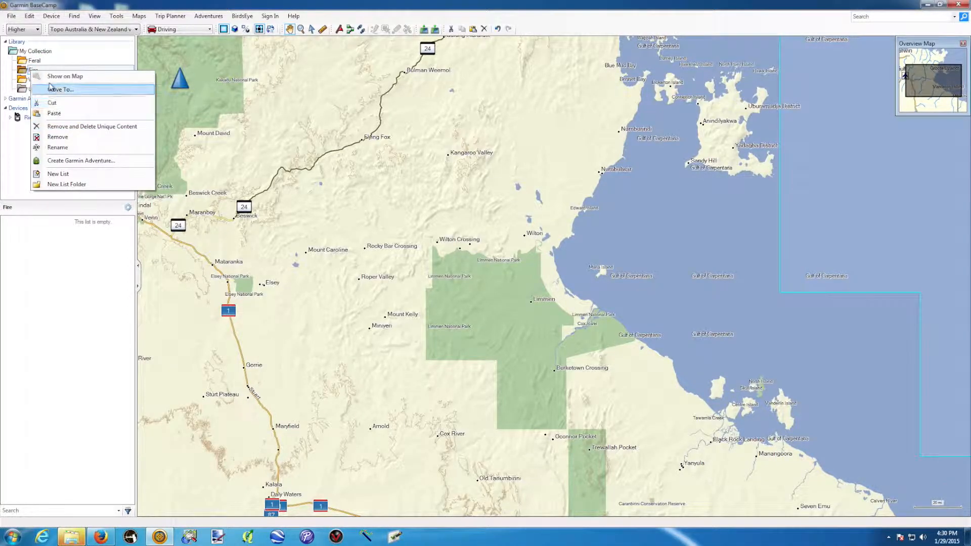
{"action": "left_click", "coordinate": [69, 184]}
{"action": "type", "text": "20"}
{"action": "key", "text": "Return"}
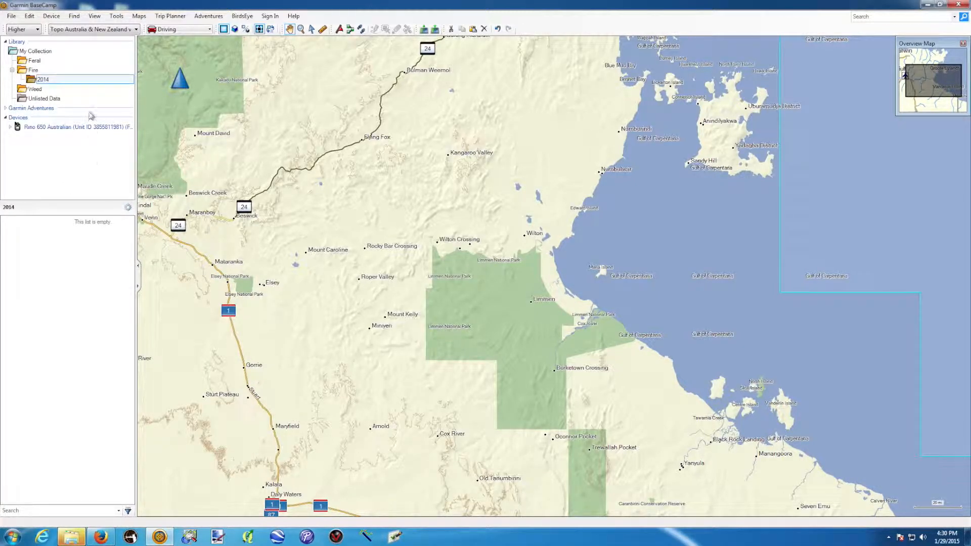
- Add a second list folder named 2015 inside the Fire folder
{"action": "left_click", "coordinate": [31, 70]}
{"action": "right_click", "coordinate": [30, 71]}
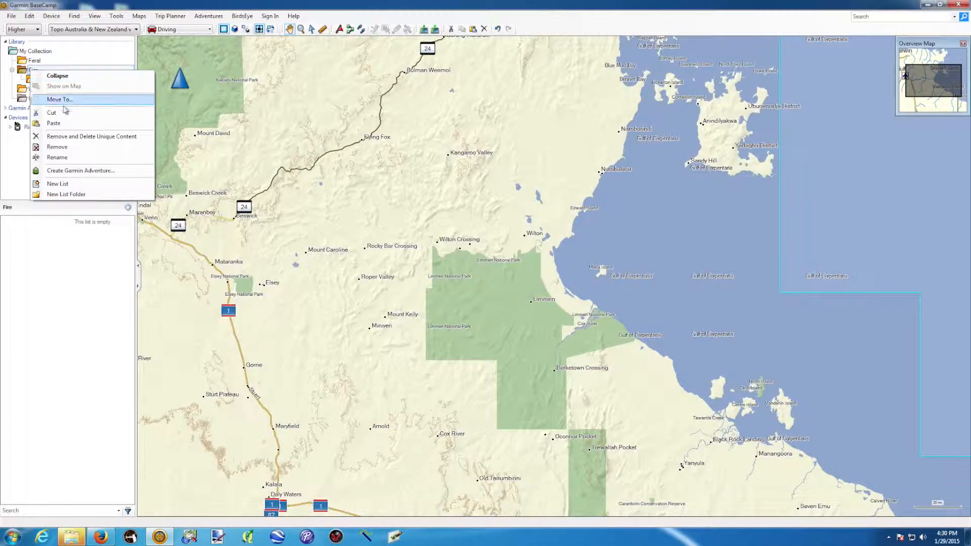
{"action": "left_click", "coordinate": [76, 194]}
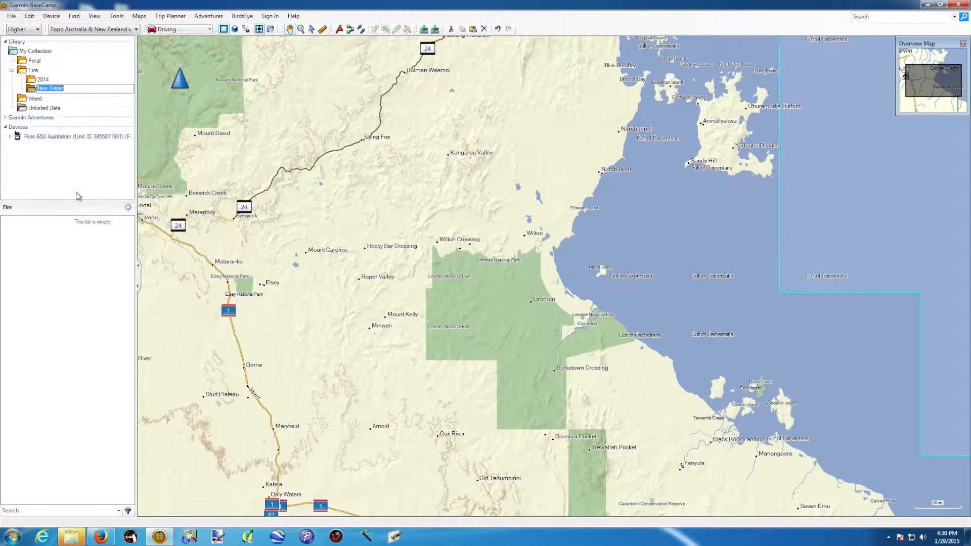
{"action": "type", "text": "2015"}
{"action": "key", "text": "Return"}
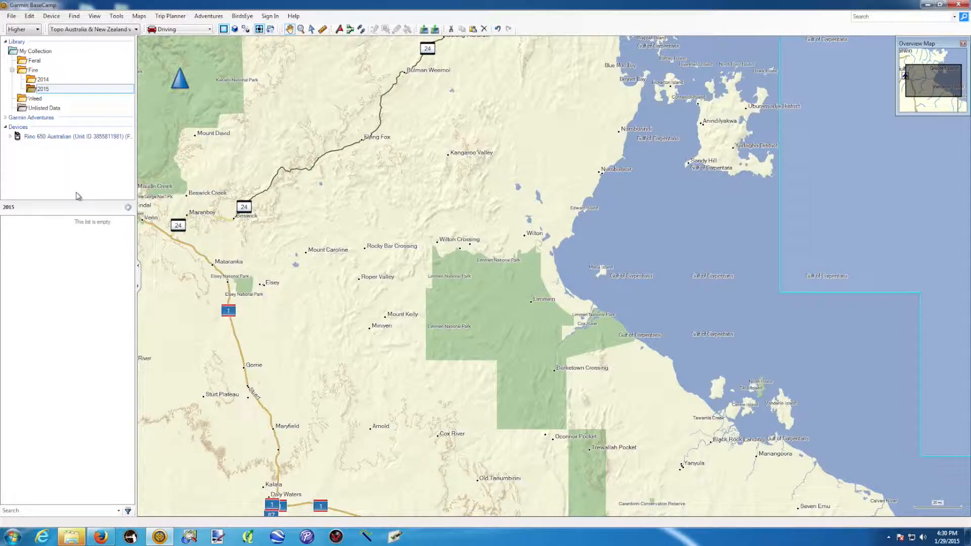
- Create a list named Area 1 inside the 2014 folder under Fire
{"action": "left_click", "coordinate": [45, 80]}
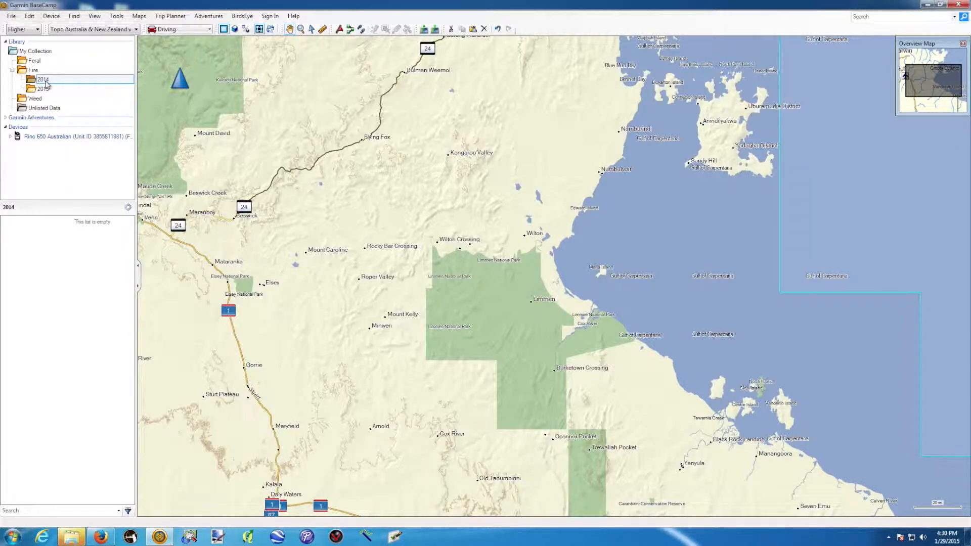
{"action": "right_click", "coordinate": [46, 82]}
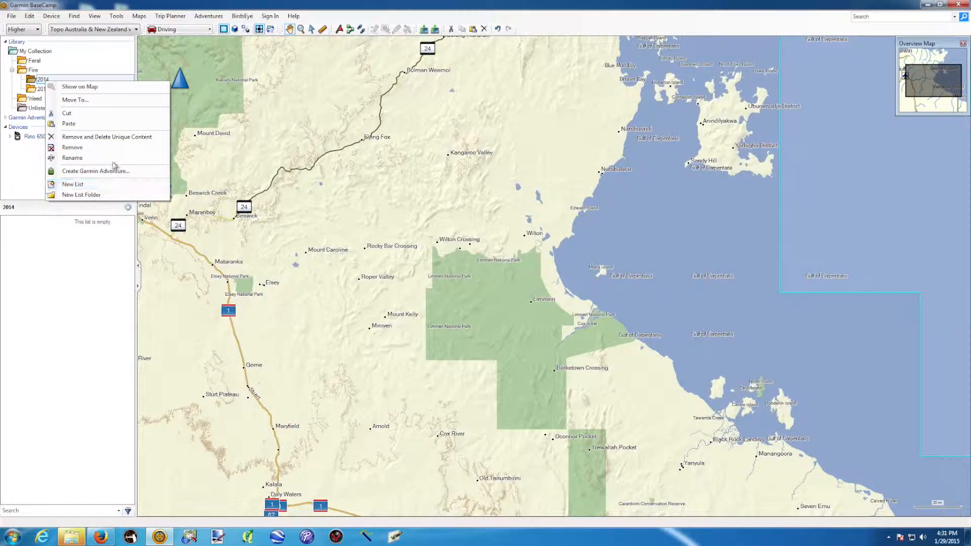
{"action": "left_click", "coordinate": [98, 241]}
{"action": "left_click", "coordinate": [46, 81]}
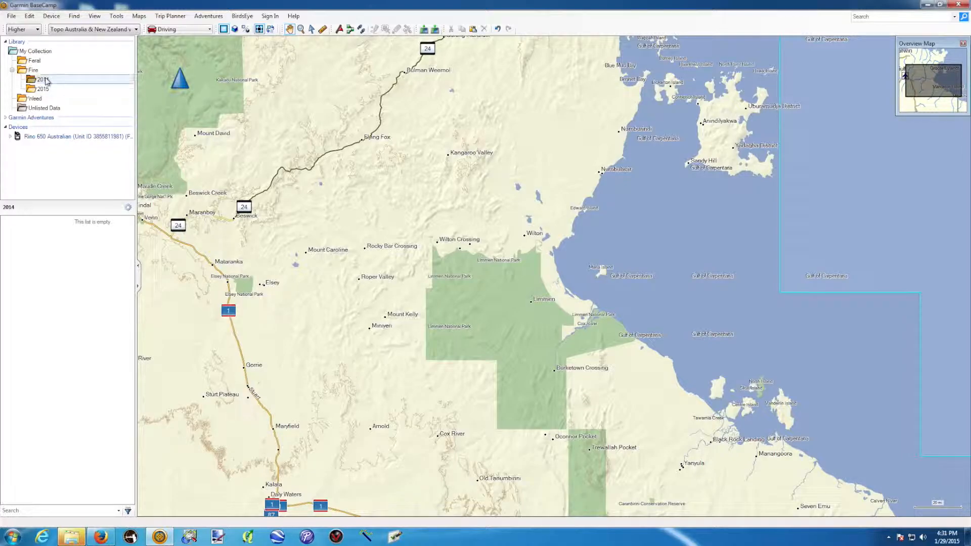
{"action": "right_click", "coordinate": [45, 80]}
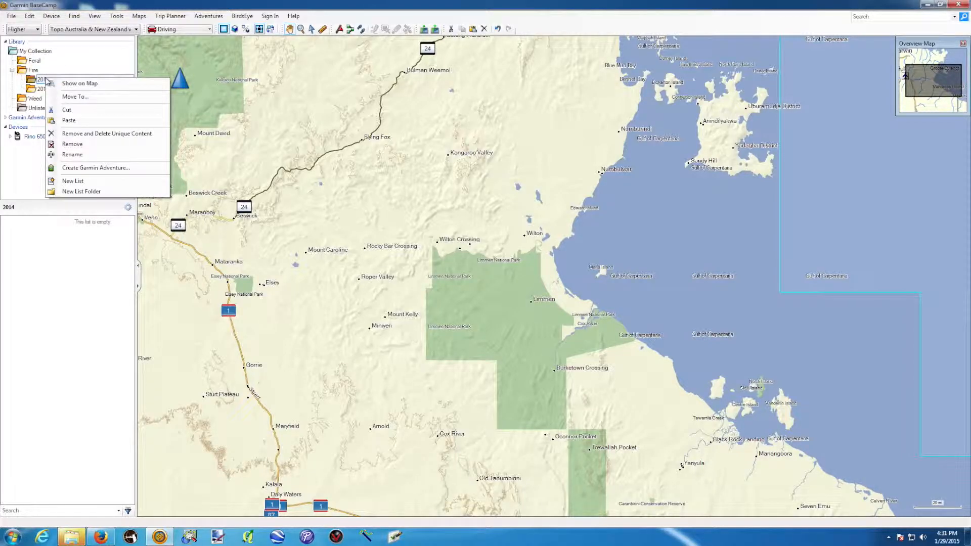
{"action": "left_click", "coordinate": [94, 183]}
{"action": "type", "text": "Area 1"}
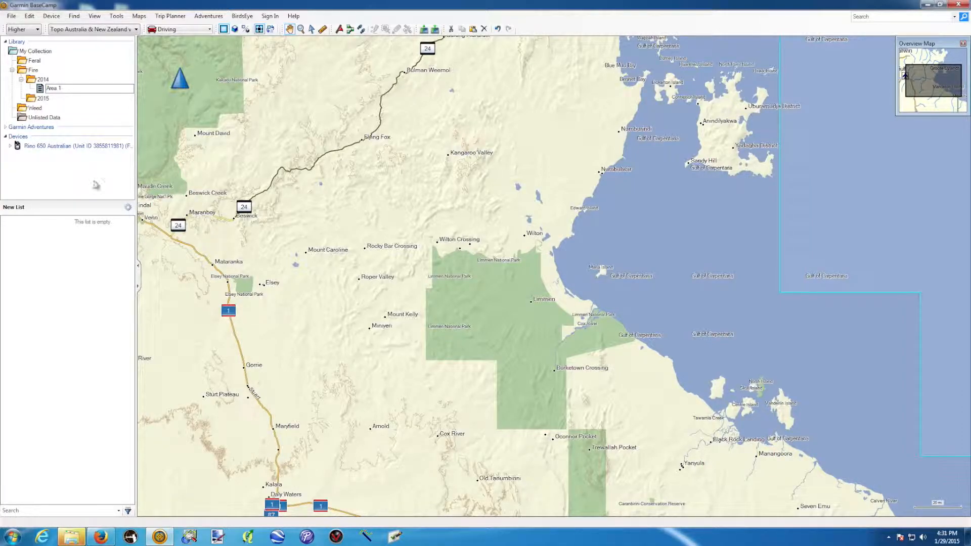
{"action": "key", "text": "Return"}
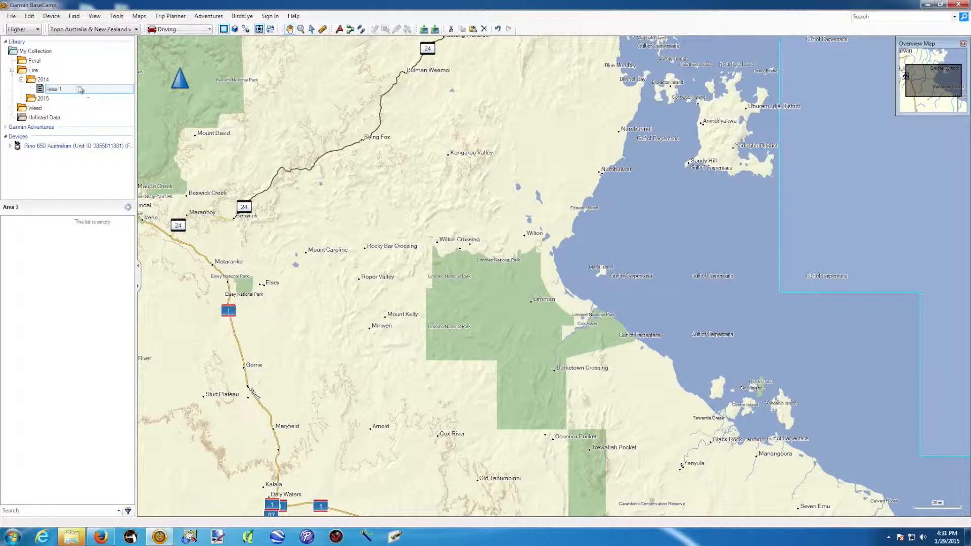
- Add another list named Area 2 to the 2014 folder
{"action": "left_click", "coordinate": [44, 80]}
{"action": "right_click", "coordinate": [44, 81]}
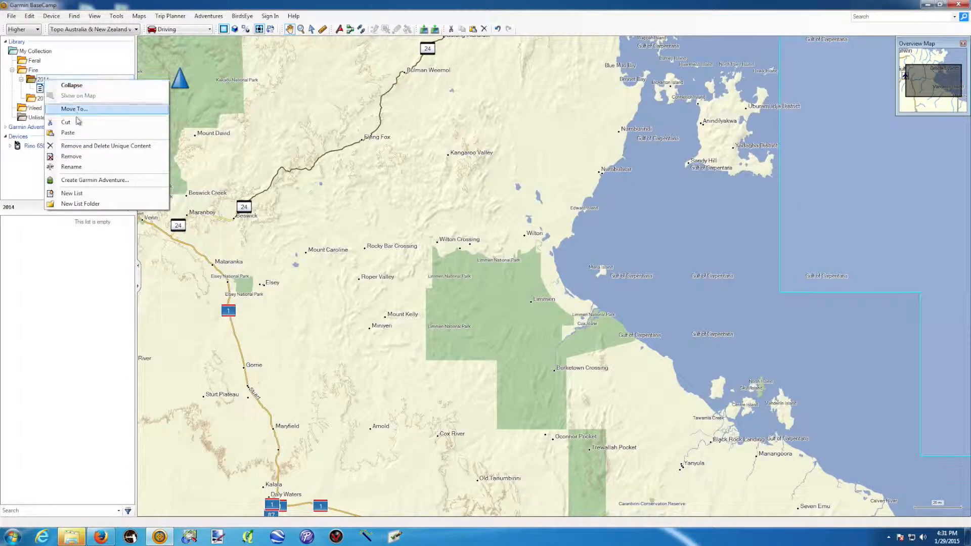
{"action": "left_click", "coordinate": [85, 195]}
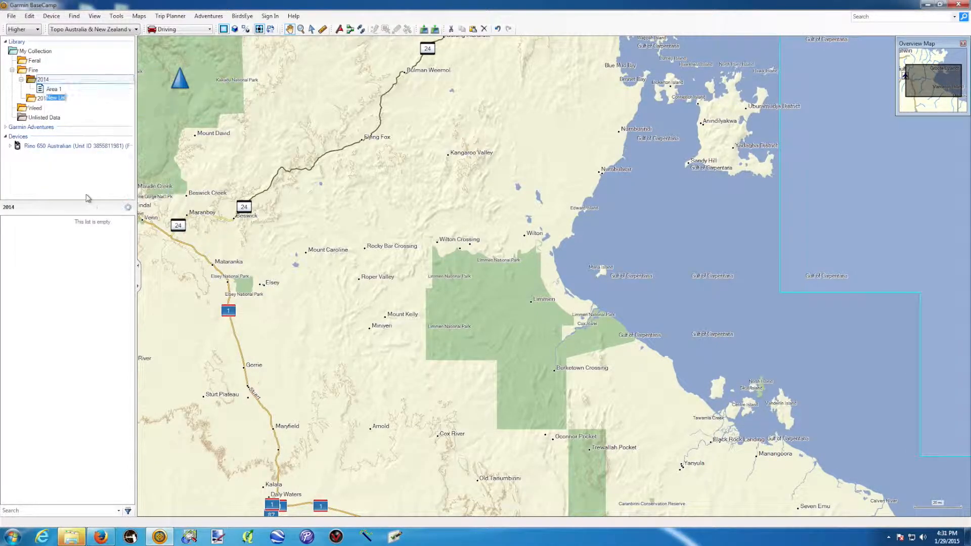
{"action": "type", "text": "Area 2"}
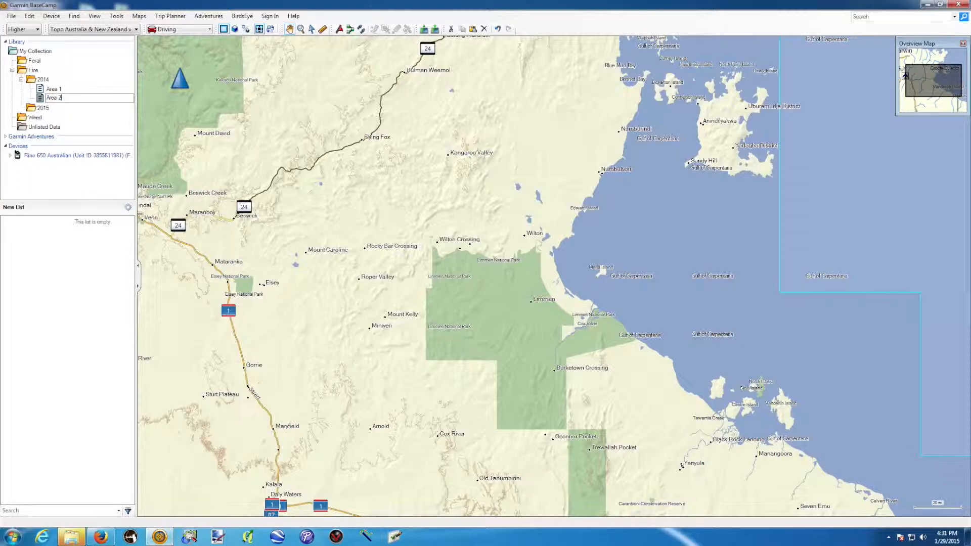
{"action": "key", "text": "Return"}
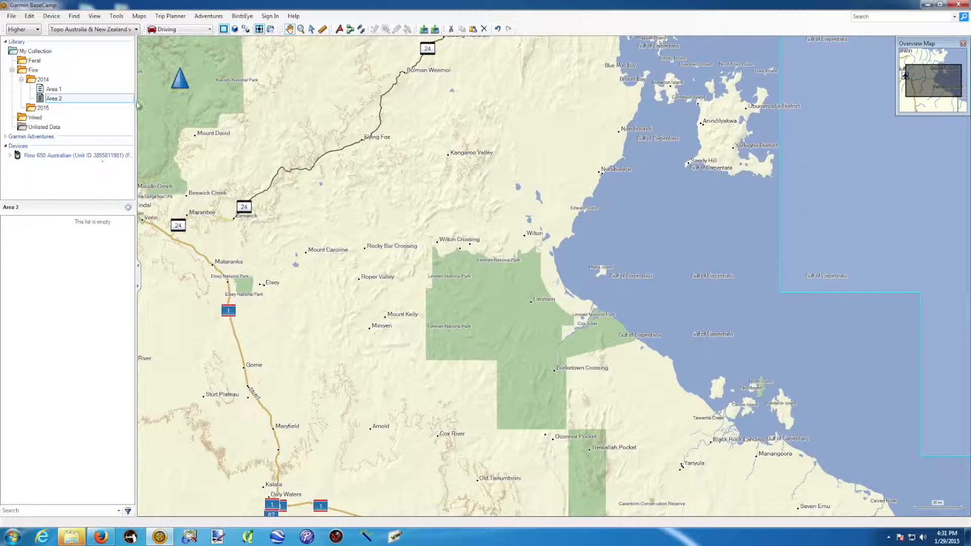
- Create a list named Area 20 inside the 2015 folder
{"action": "right_click", "coordinate": [49, 111]}
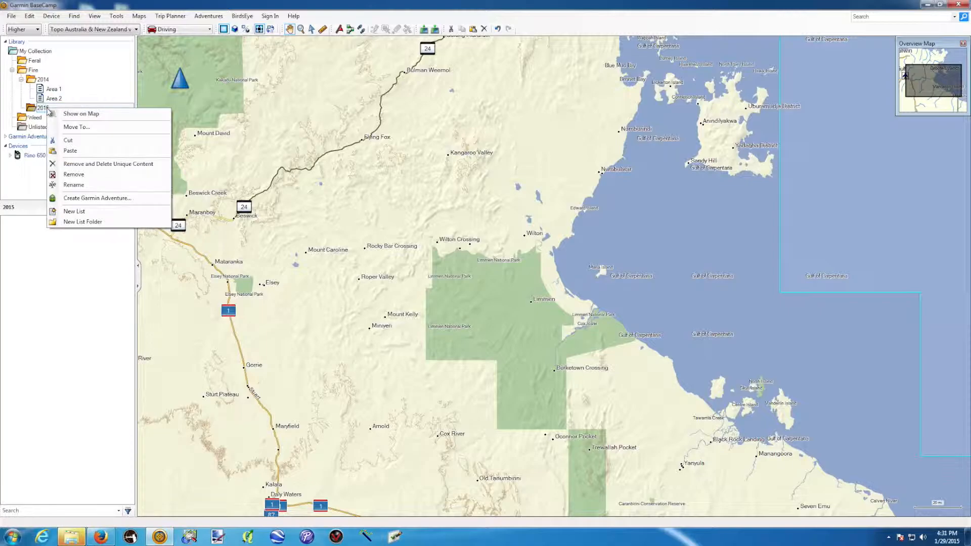
{"action": "left_click", "coordinate": [84, 217]}
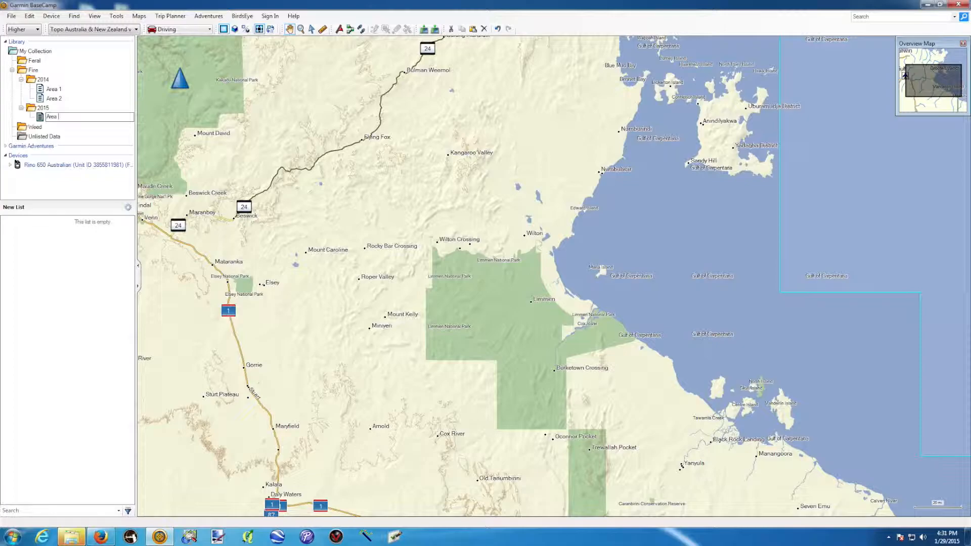
{"action": "key", "text": "Return"}
- Add a waypoint at Wilton, north of Limmen National Park, to the Area 1 list in the 2014 folder
{"action": "left_click", "coordinate": [53, 90]}
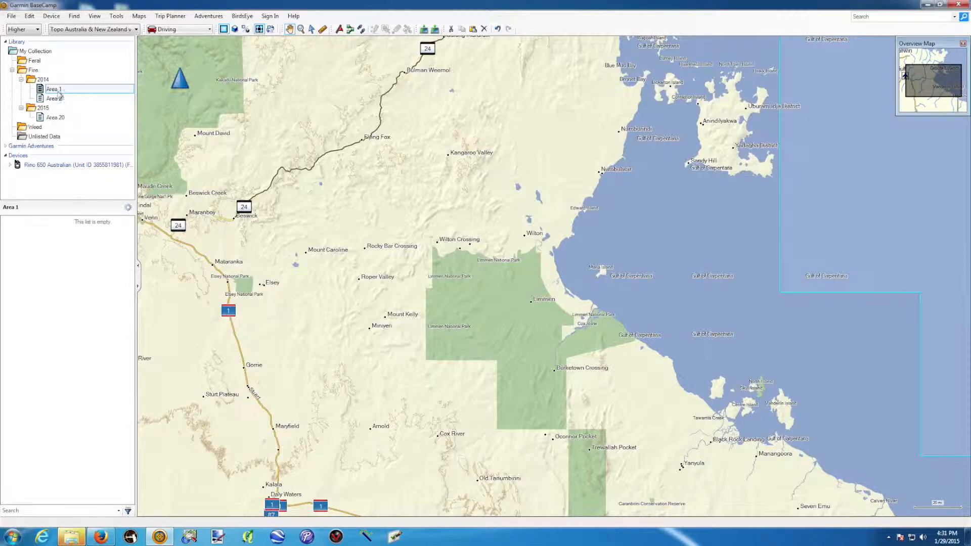
{"action": "left_click", "coordinate": [56, 98]}
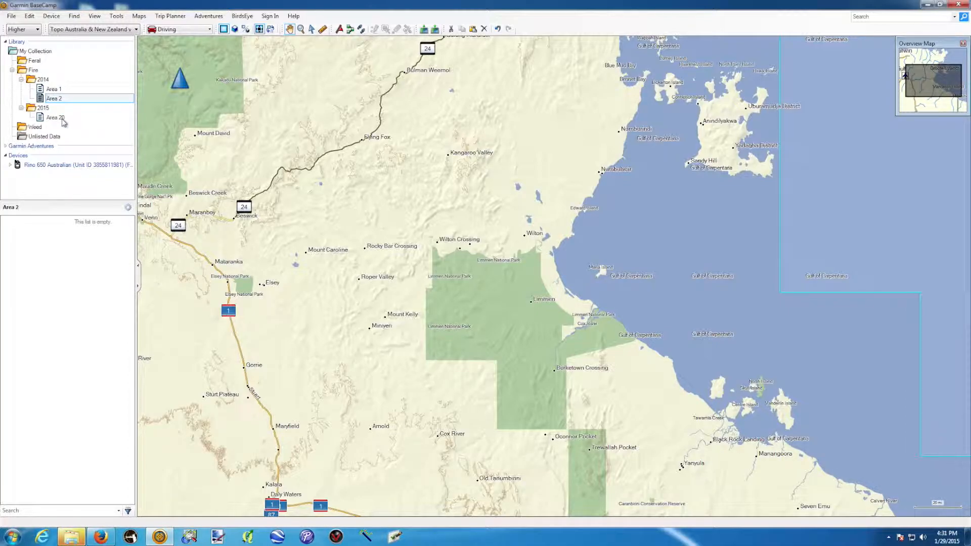
{"action": "left_click", "coordinate": [55, 90]}
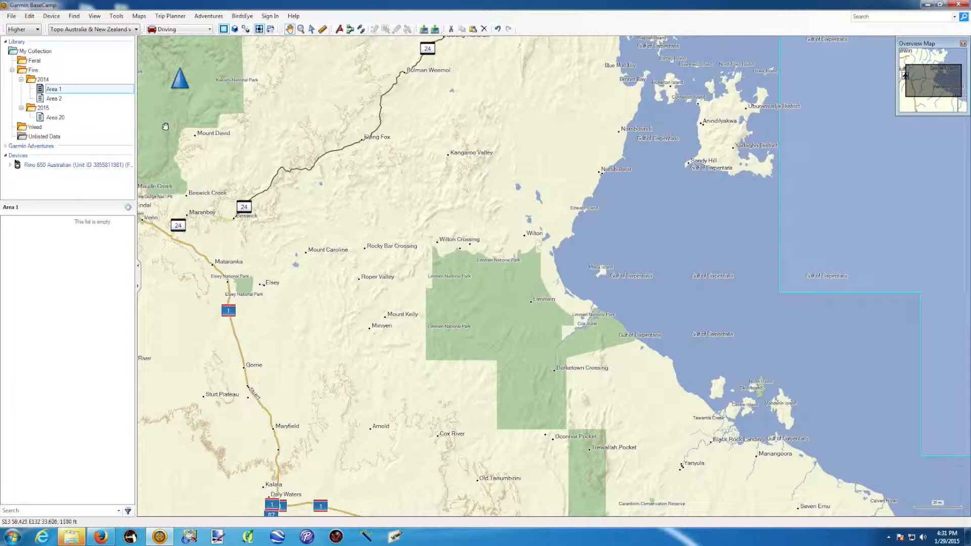
{"action": "left_click_drag", "start_coordinate": [433, 218], "coordinate": [407, 182]}
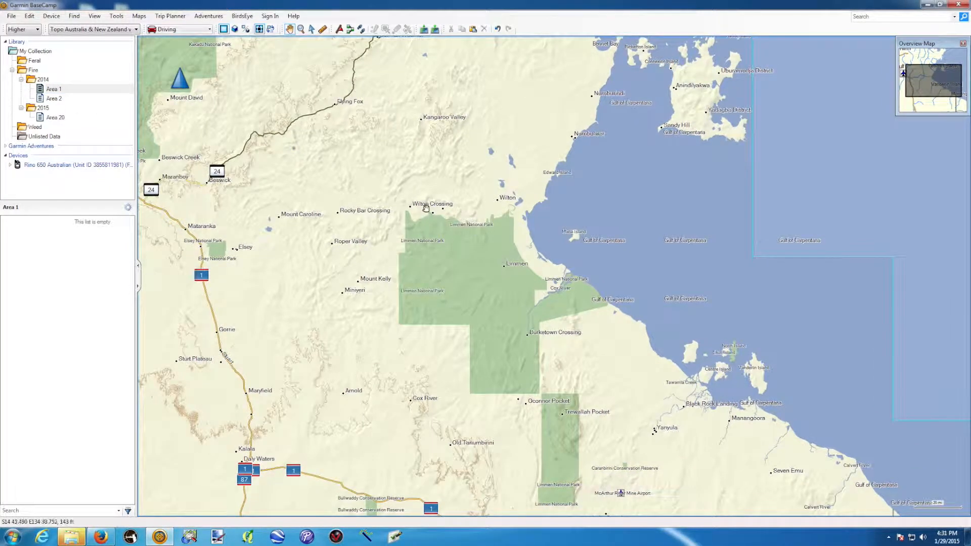
{"action": "scroll", "coordinate": [435, 203], "scroll_direction": "up", "scroll_amount": 2}
{"action": "scroll", "coordinate": [443, 211], "scroll_direction": "down", "scroll_amount": 1}
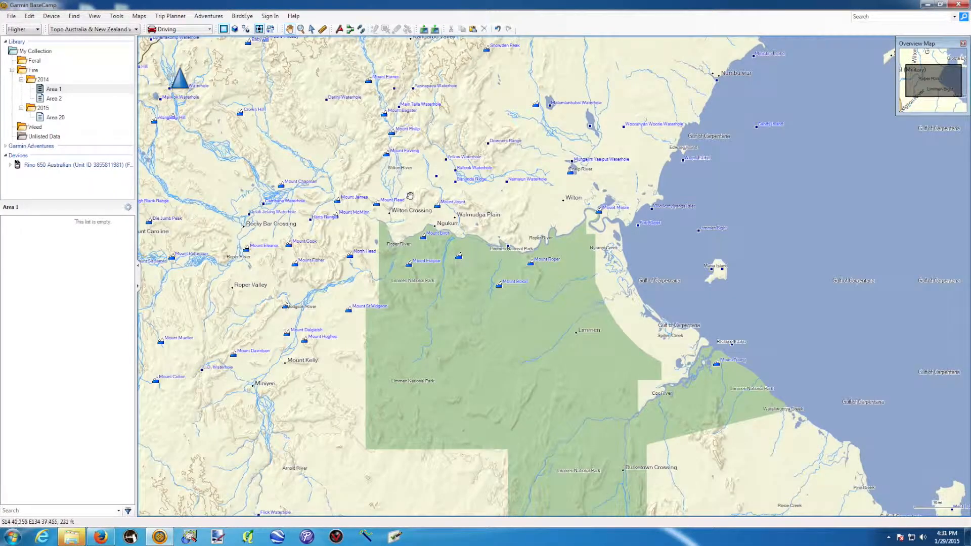
{"action": "left_click_drag", "start_coordinate": [410, 197], "coordinate": [428, 224]}
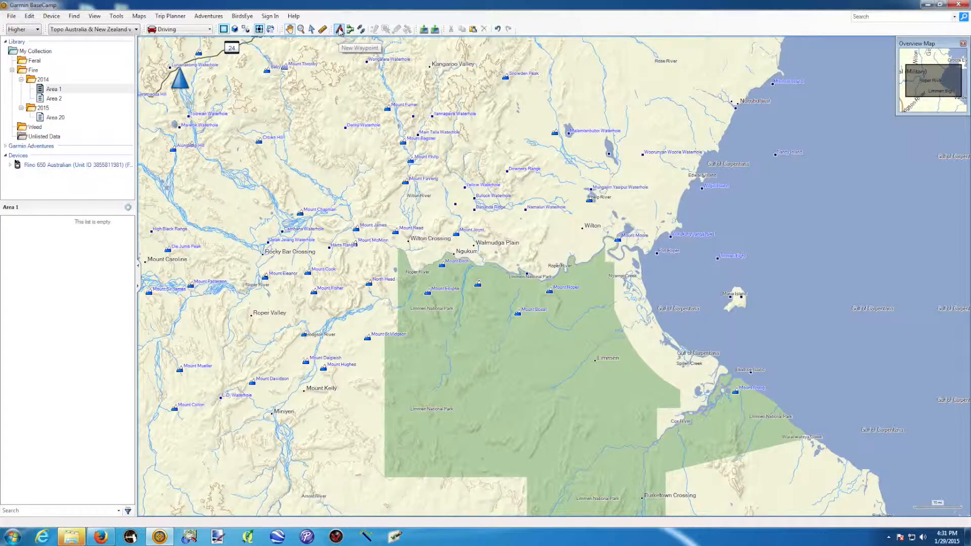
{"action": "left_click", "coordinate": [339, 30]}
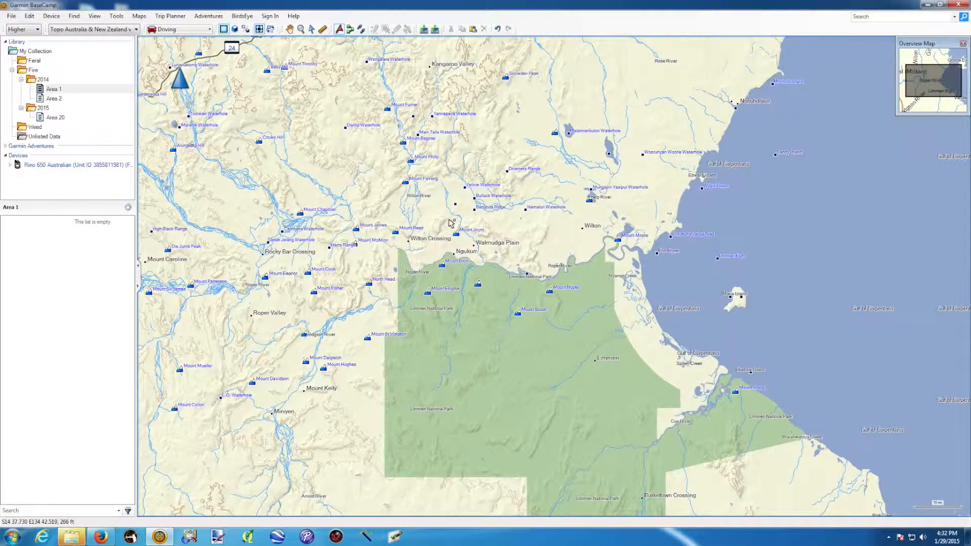
{"action": "left_click", "coordinate": [583, 229]}
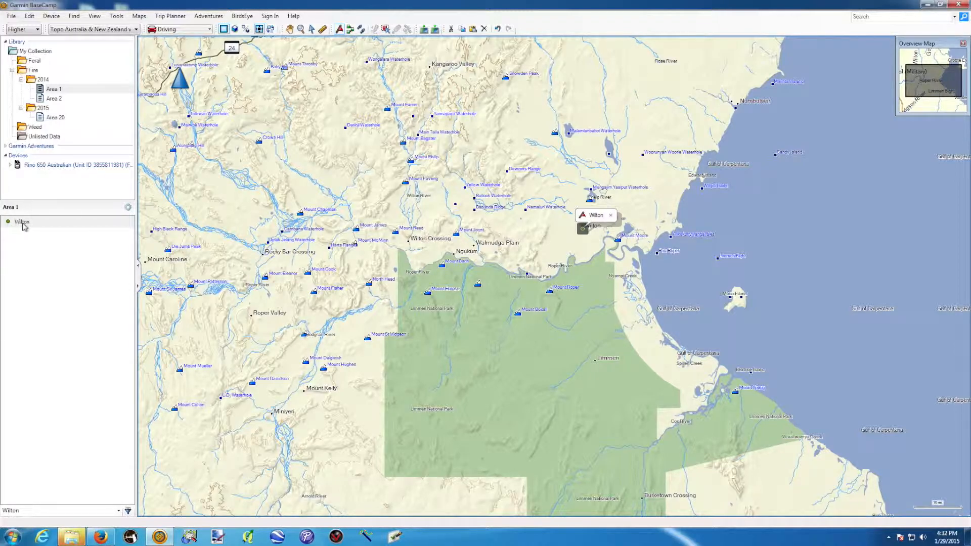
- Compare the contents of the Area 1 list, the Area 2 list and their parent 2014 folder
{"action": "left_click", "coordinate": [51, 90]}
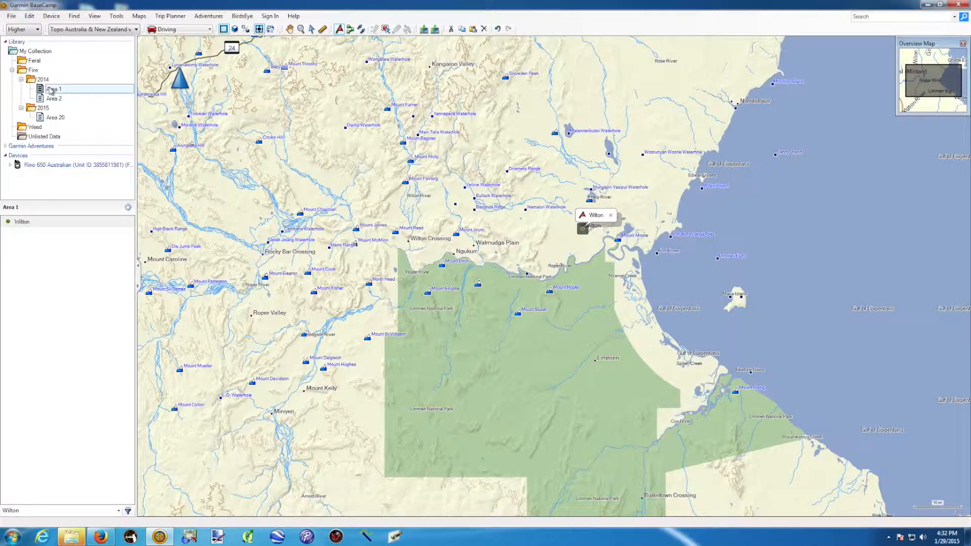
{"action": "left_click", "coordinate": [55, 99]}
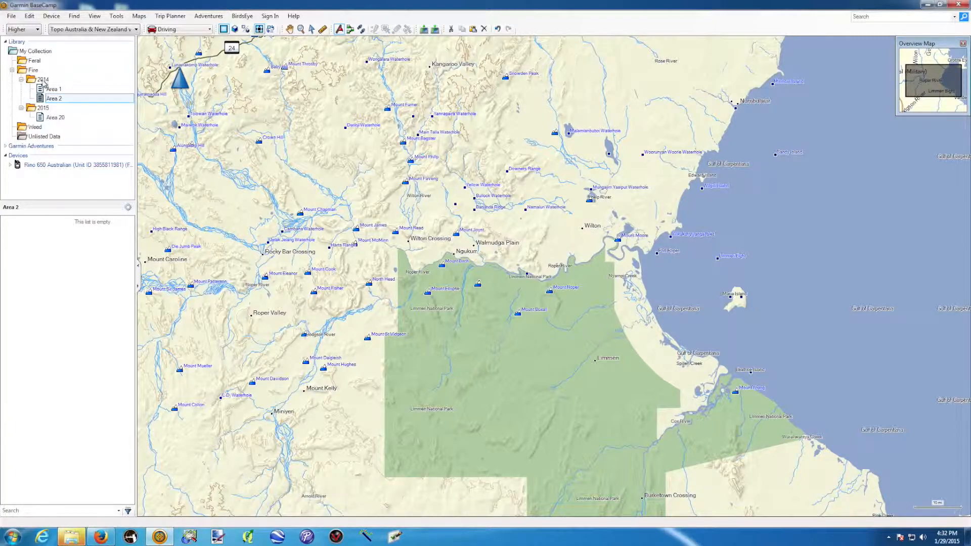
{"action": "left_click", "coordinate": [43, 81]}
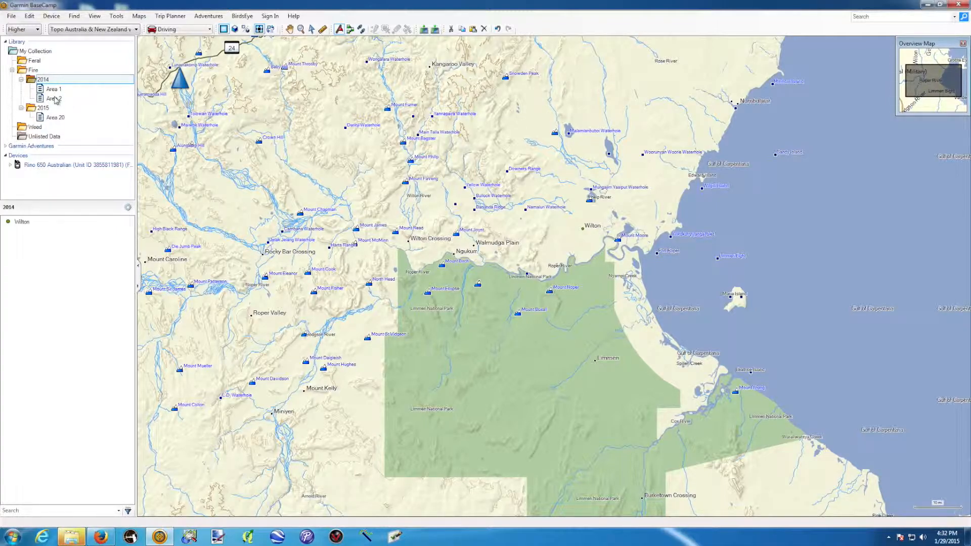
- Add a waypoint in the northern part of Limmen National Park to the Area 2 list
{"action": "left_click", "coordinate": [54, 99]}
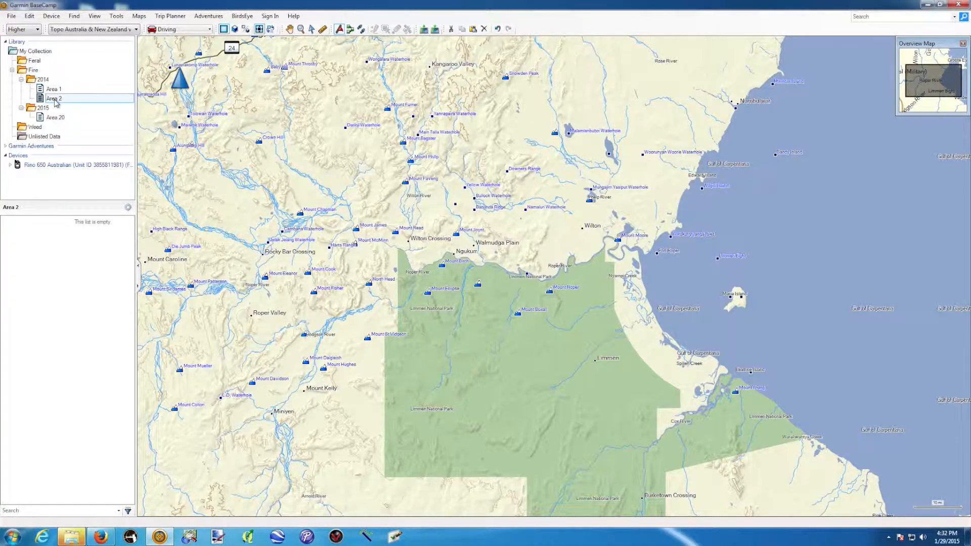
{"action": "left_click", "coordinate": [340, 31]}
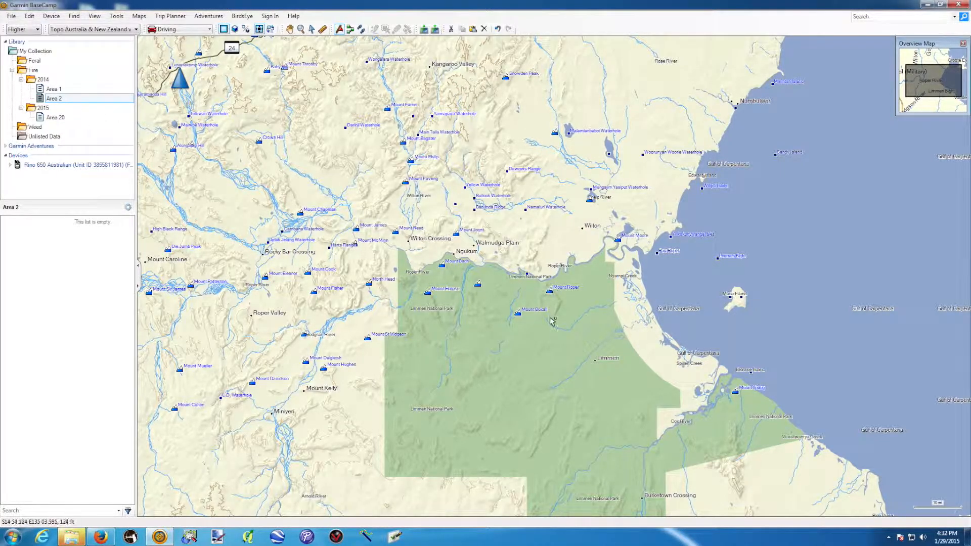
{"action": "left_click", "coordinate": [532, 339]}
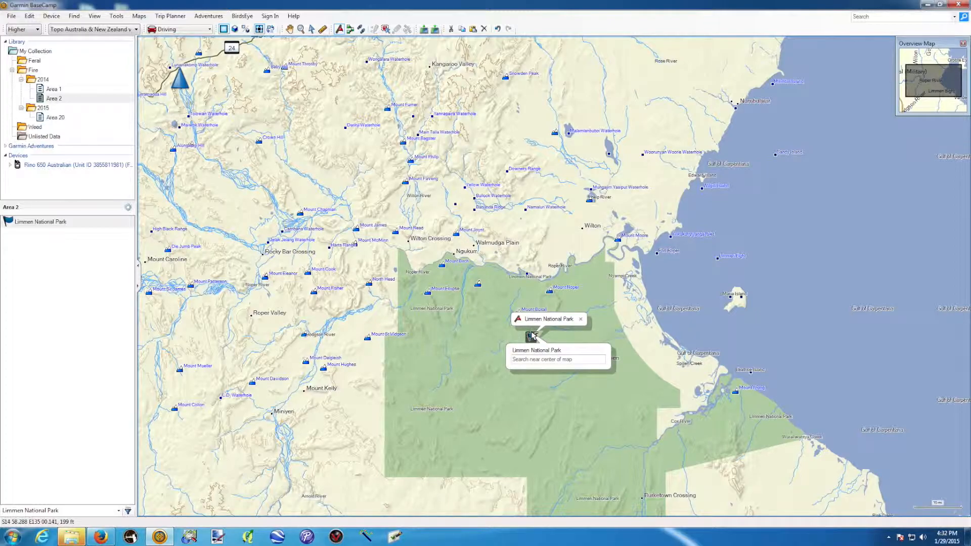
- Rename the Limmen National Park waypoint as point 1, and check the contents of Area 1 and the 2014 folder
{"action": "left_click", "coordinate": [48, 227]}
{"action": "left_click", "coordinate": [44, 223]}
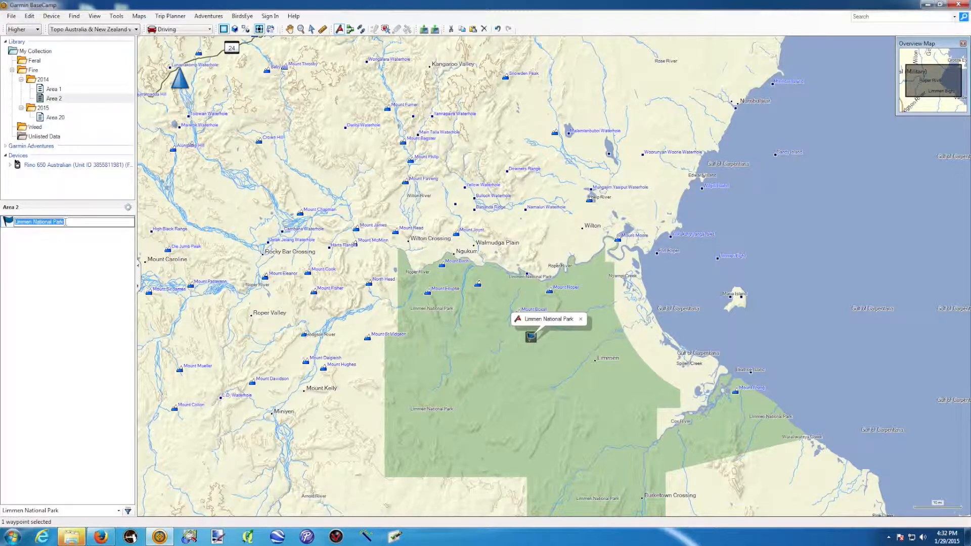
{"action": "type", "text": "N"}
{"action": "type", "text": "oint 1"}
{"action": "key", "text": "Return"}
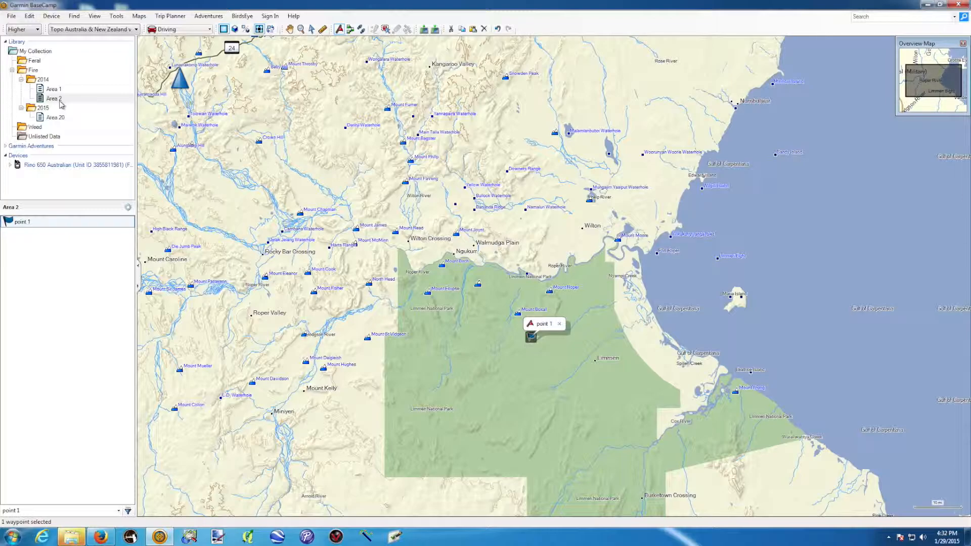
{"action": "left_click", "coordinate": [54, 89]}
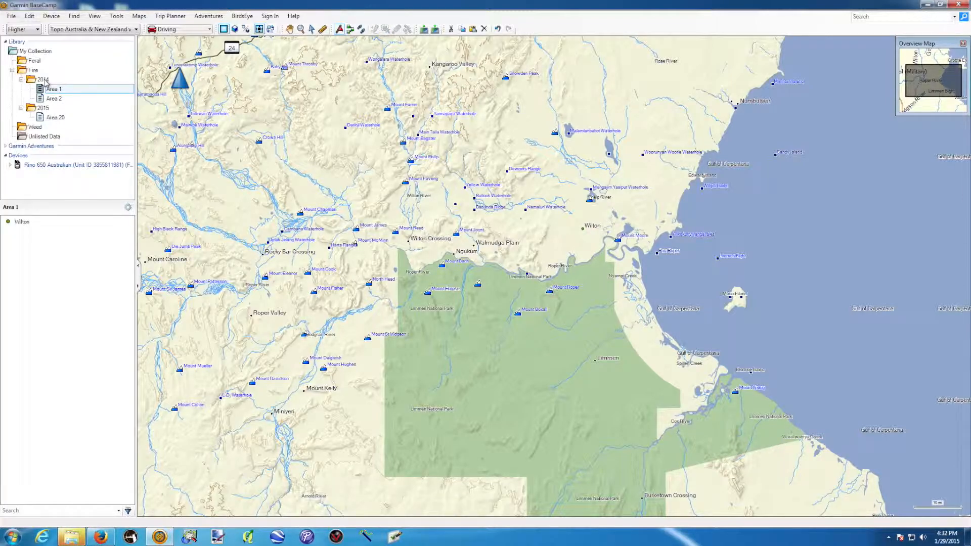
{"action": "left_click", "coordinate": [43, 80]}
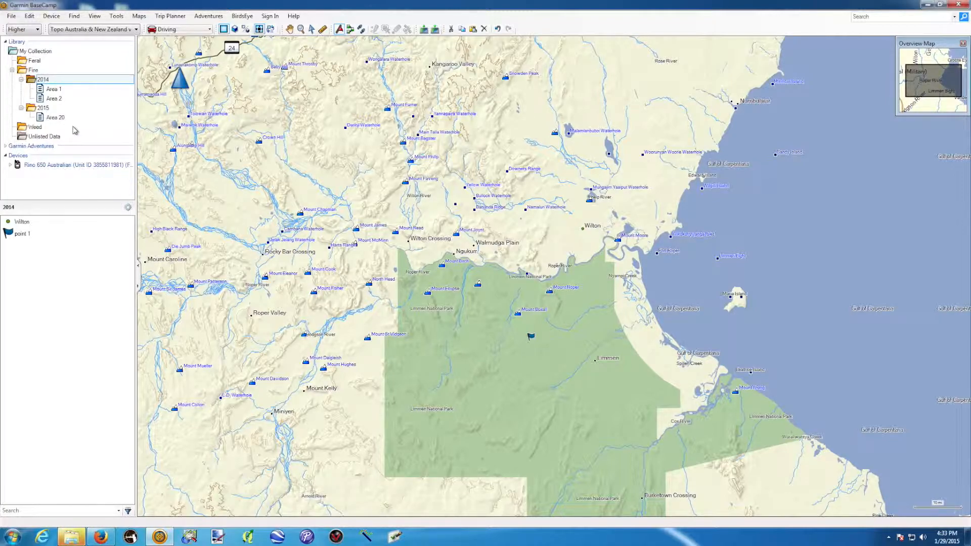
- Draw a winding track across the northern and western parts of Limmen National Park in the Area 1 list
{"action": "left_click", "coordinate": [53, 89]}
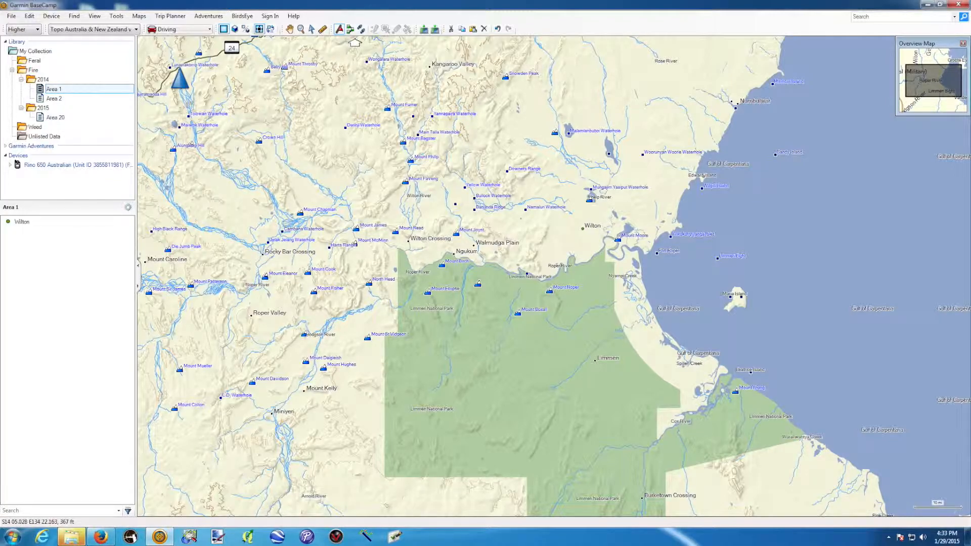
{"action": "left_click", "coordinate": [361, 30]}
{"action": "left_click", "coordinate": [428, 347]}
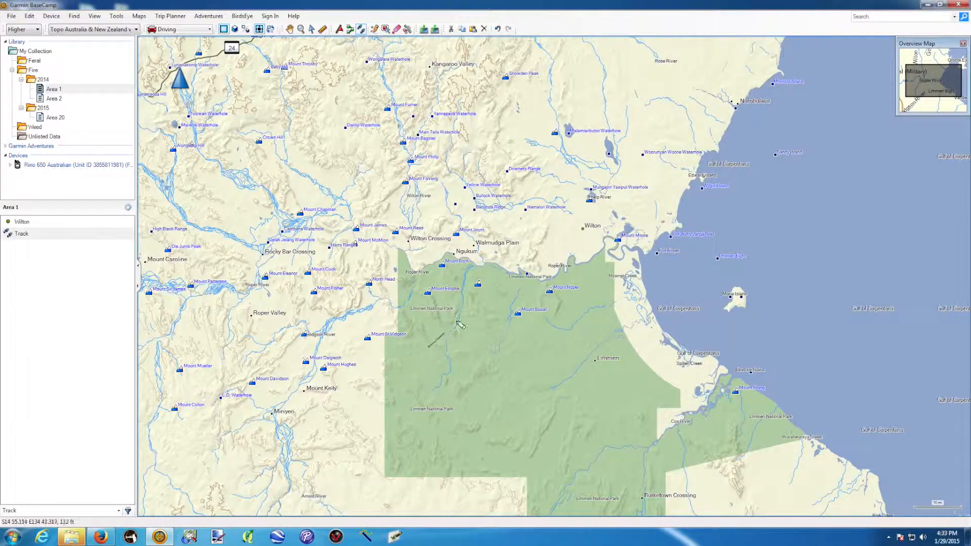
{"action": "left_click", "coordinate": [469, 312]}
{"action": "left_click", "coordinate": [569, 397]}
{"action": "left_click", "coordinate": [512, 438]}
{"action": "left_click", "coordinate": [457, 412]}
{"action": "left_click", "coordinate": [474, 379]}
{"action": "left_click", "coordinate": [450, 358]}
{"action": "left_click", "coordinate": [425, 407]}
{"action": "mouse_move", "coordinate": [405, 421]}
{"action": "left_mouse_down"}
{"action": "mouse_move", "coordinate": [372, 373]}
{"action": "mouse_move", "coordinate": [357, 315]}
{"action": "mouse_move", "coordinate": [427, 268]}
{"action": "mouse_move", "coordinate": [542, 273]}
{"action": "left_mouse_up"}
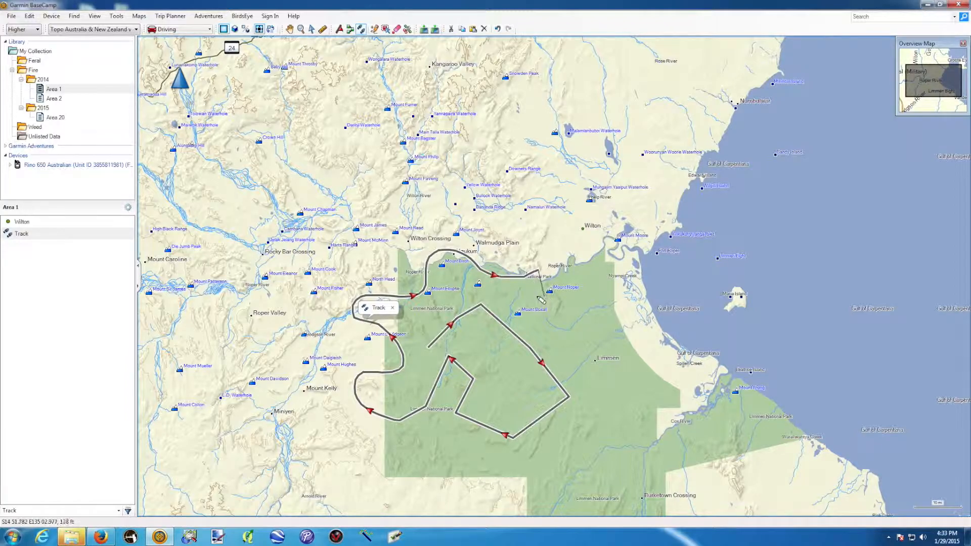
{"action": "left_click", "coordinate": [542, 298]}
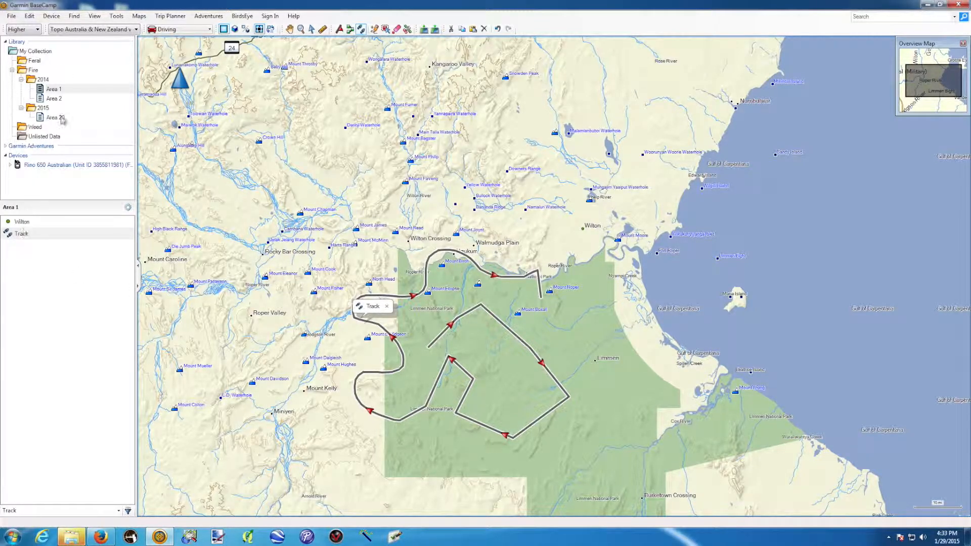
- Rename the drawn track as Track a1, and check the contents of the Area 2 and Area 1 lists
{"action": "left_click", "coordinate": [21, 237]}
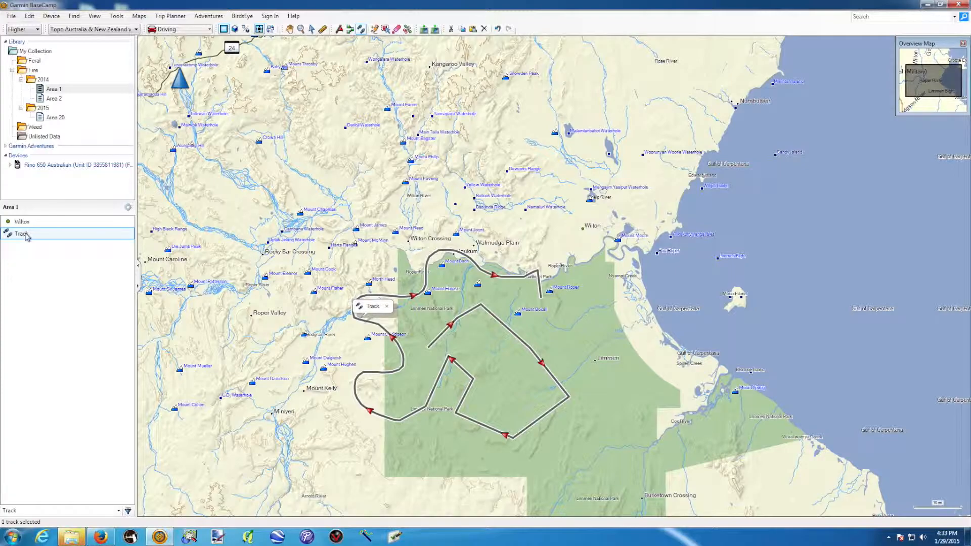
{"action": "right_click", "coordinate": [27, 237]}
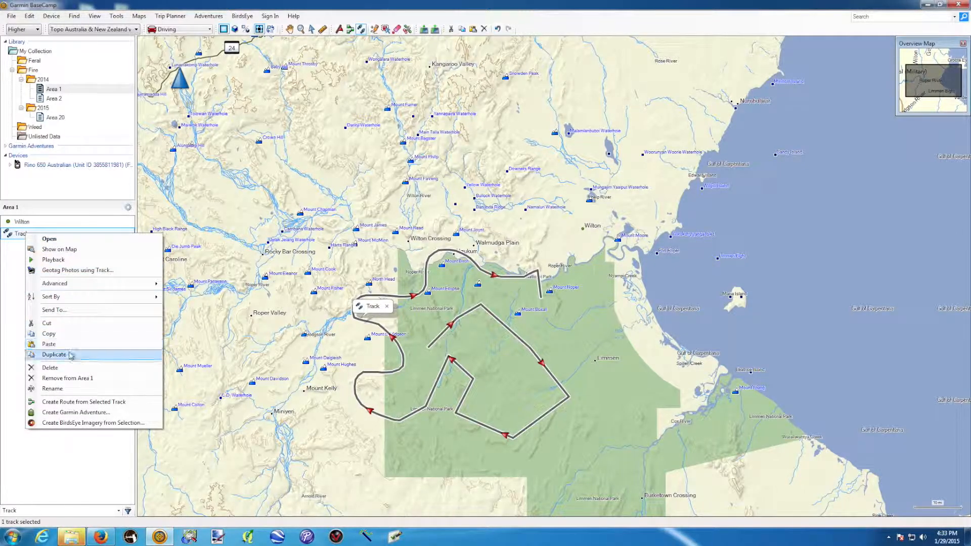
{"action": "left_click", "coordinate": [65, 388]}
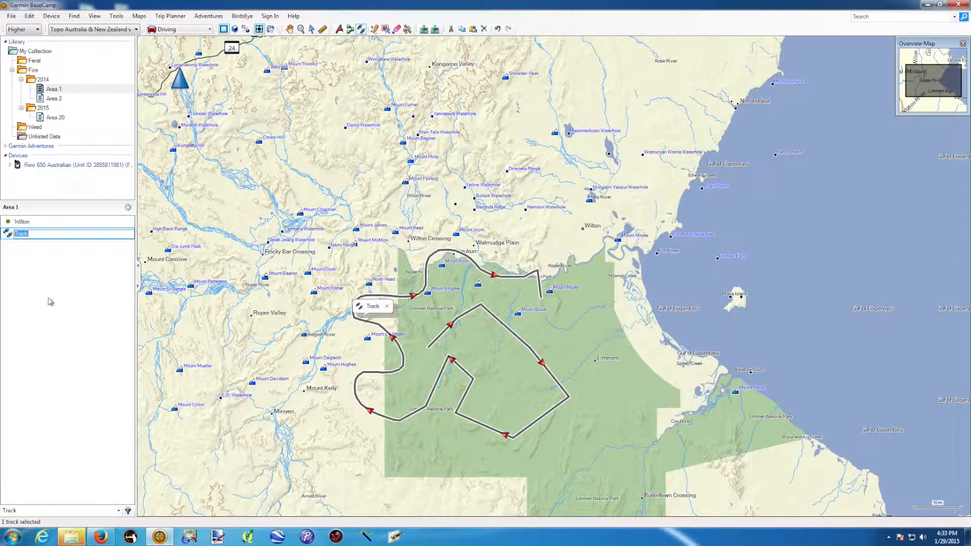
{"action": "left_click", "coordinate": [39, 234]}
{"action": "key", "text": "Return"}
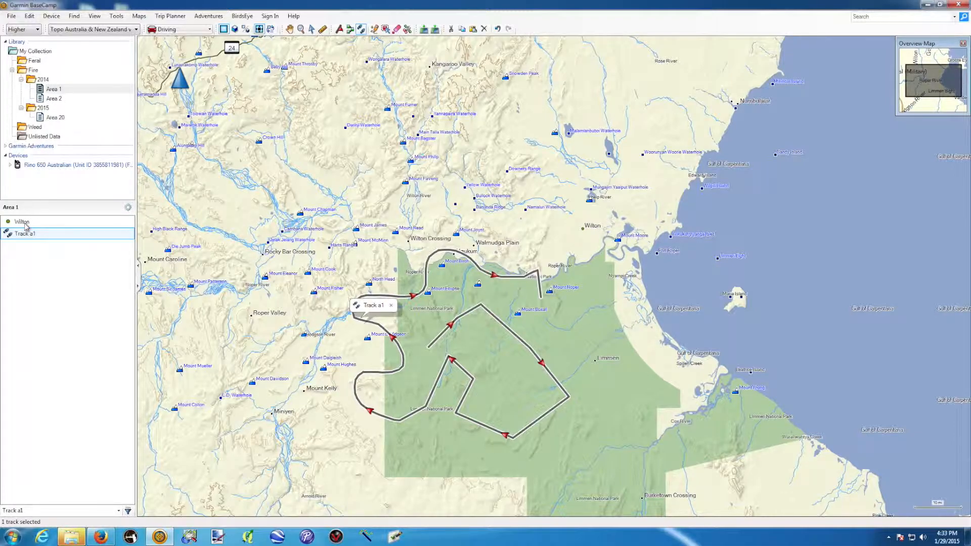
{"action": "left_click", "coordinate": [55, 98]}
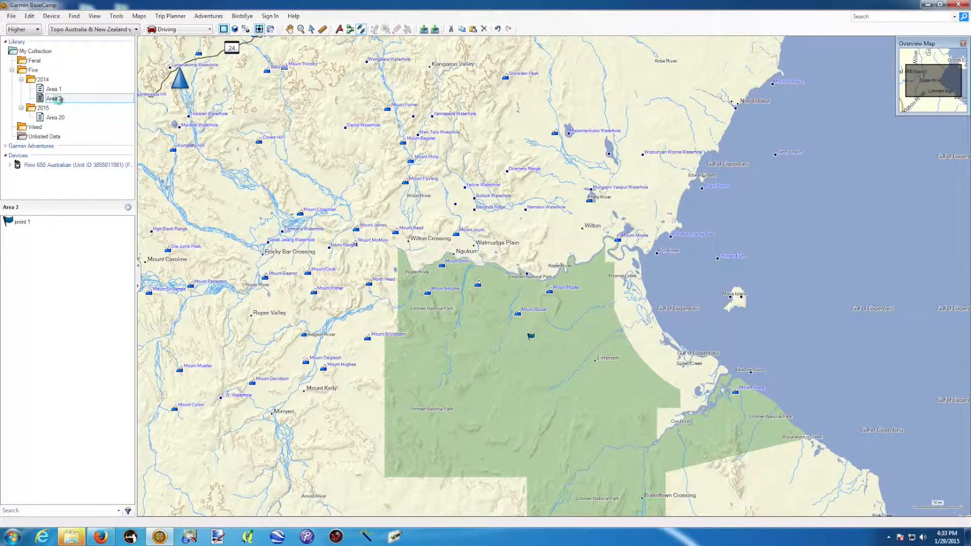
{"action": "left_click", "coordinate": [53, 91]}
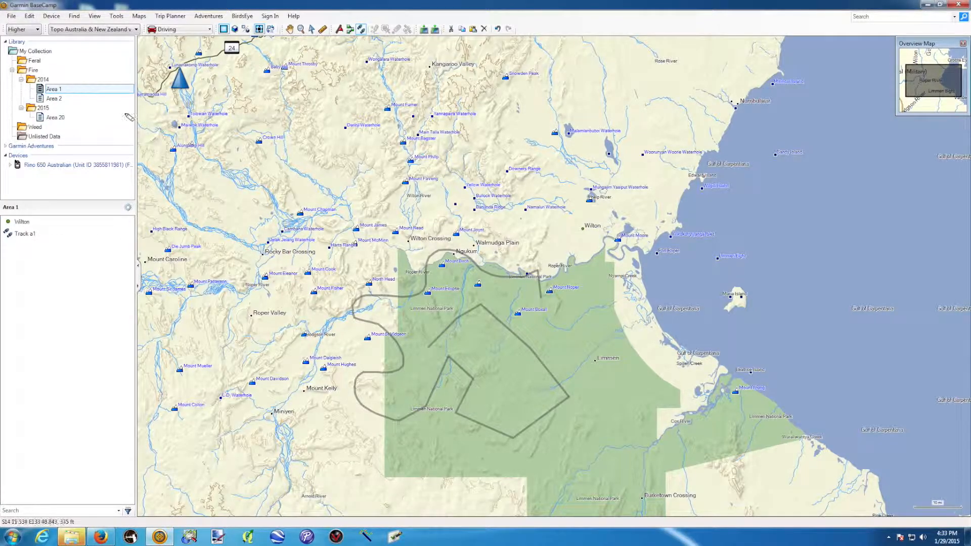
- Draw a curved track through the eastern and southern parts of Limmen National Park in the Area 20 list of the 2015 folder
{"action": "left_click", "coordinate": [60, 118]}
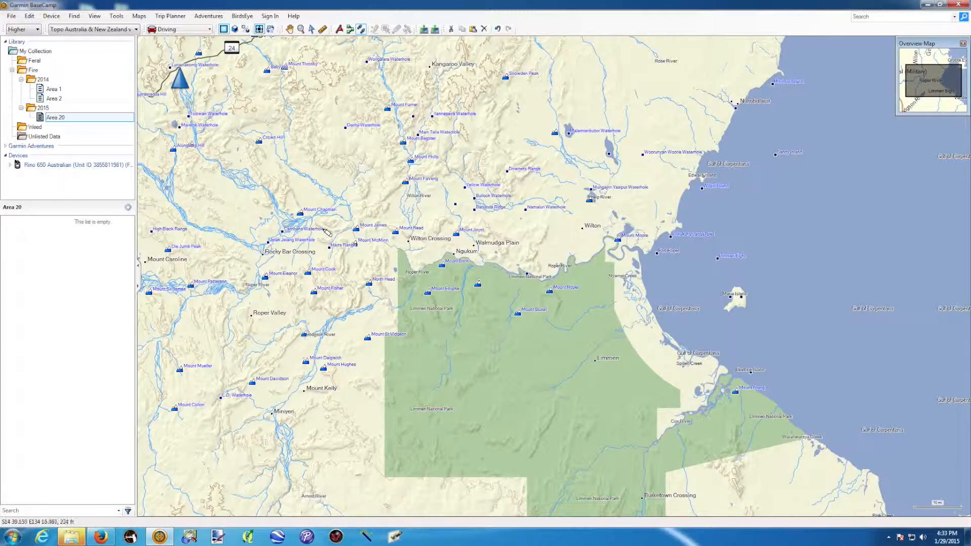
{"action": "left_click", "coordinate": [362, 29]}
{"action": "mouse_move", "coordinate": [557, 308]}
{"action": "left_mouse_down"}
{"action": "mouse_move", "coordinate": [575, 377]}
{"action": "mouse_move", "coordinate": [542, 411]}
{"action": "mouse_move", "coordinate": [468, 412]}
{"action": "left_mouse_up"}
{"action": "scroll", "coordinate": [473, 413], "scroll_direction": "up", "scroll_amount": 1}
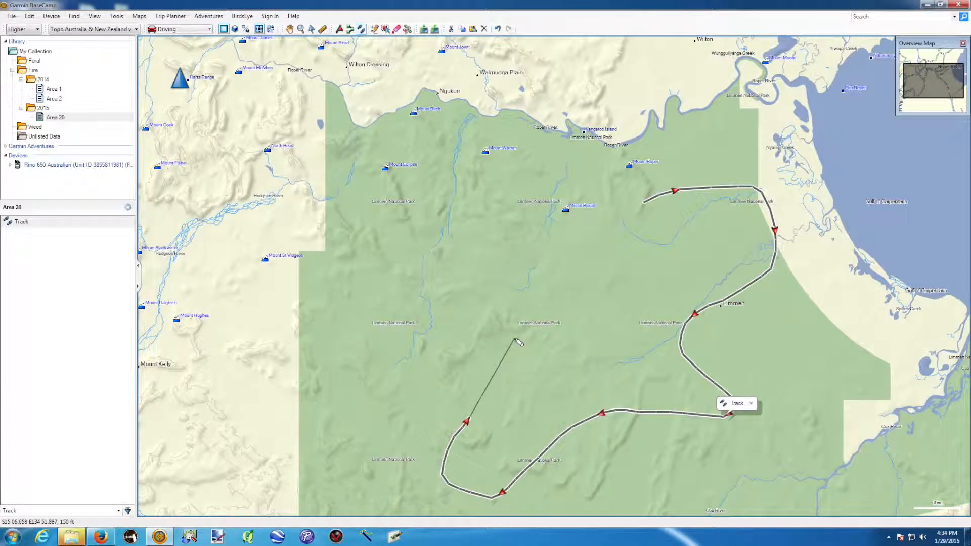
{"action": "double_click", "coordinate": [515, 338]}
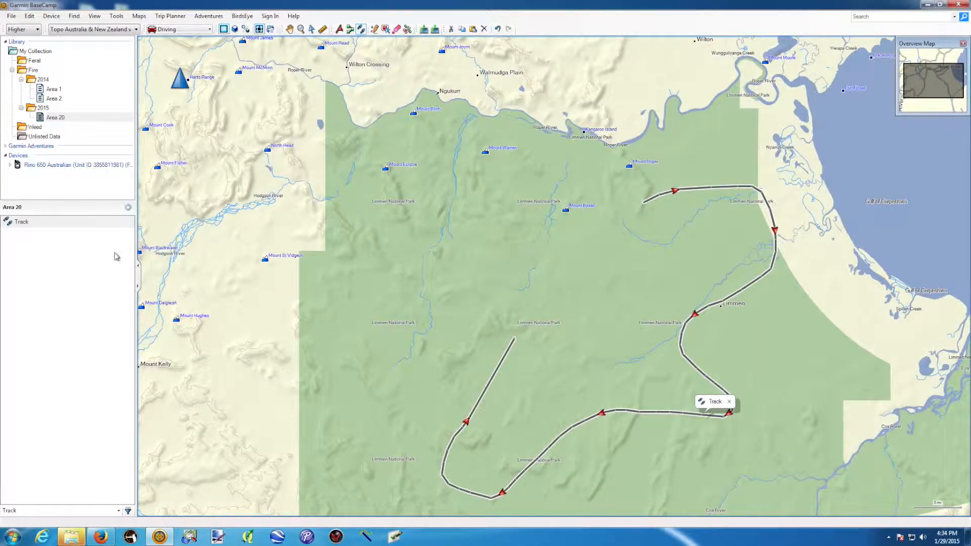
- Rename the new track in the Area 20 list as Track abc
{"action": "left_click", "coordinate": [24, 223]}
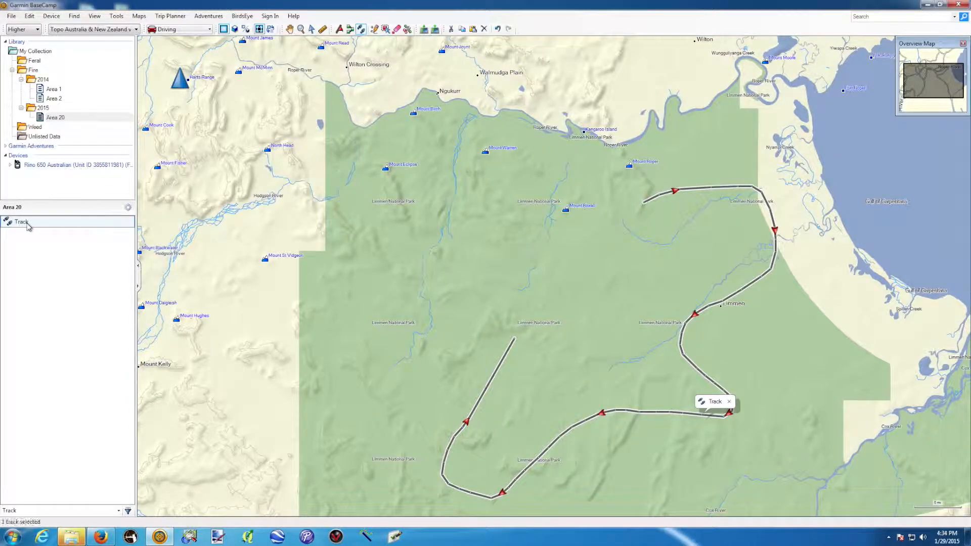
{"action": "left_click", "coordinate": [28, 225]}
{"action": "left_click", "coordinate": [32, 223]}
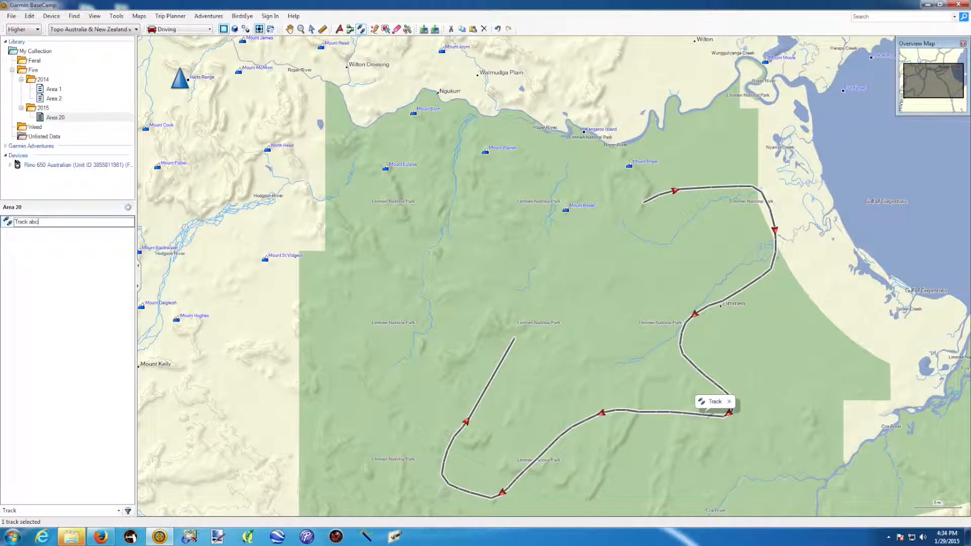
{"action": "key", "text": "Return"}
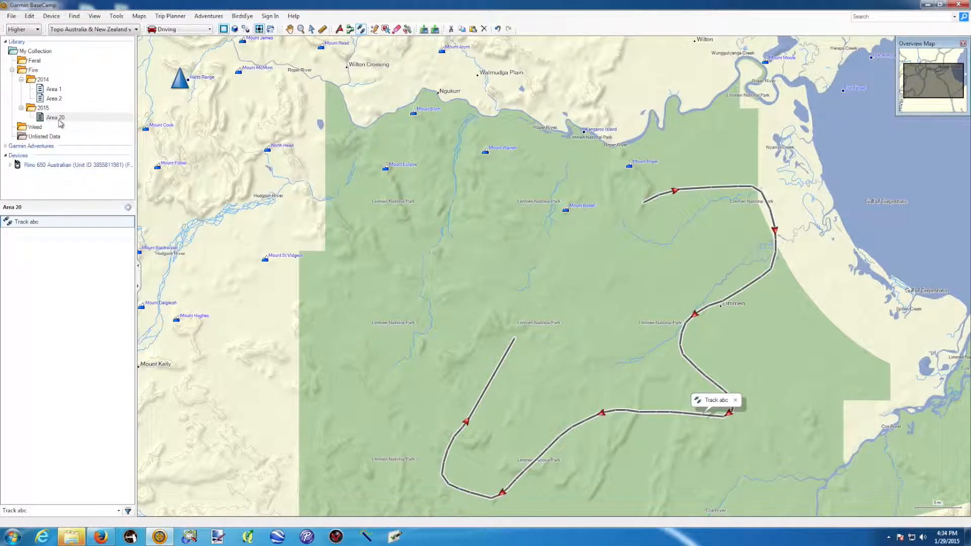
- Compare the contents of the Area 1 and Area 2 lists with those of the 2014 folder and the Fire folder
{"action": "left_click", "coordinate": [51, 99]}
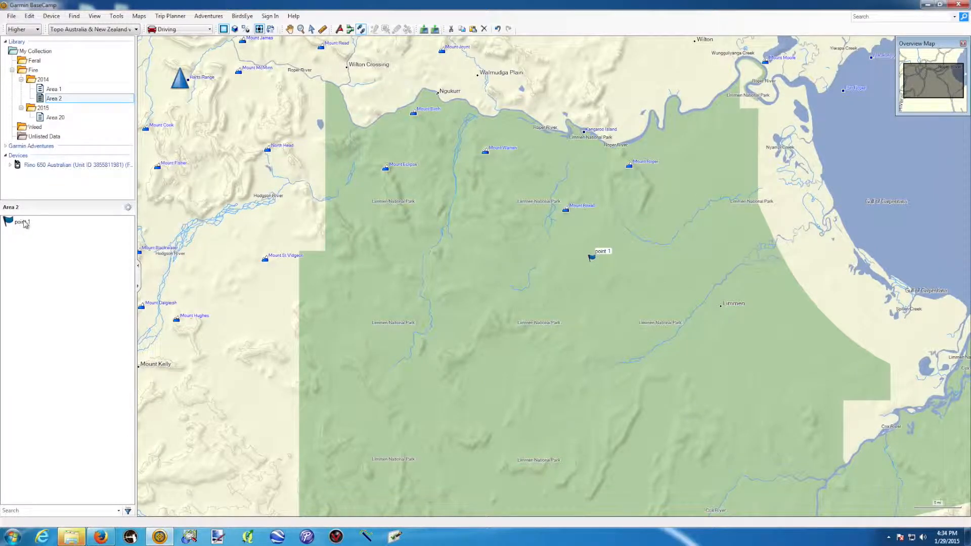
{"action": "left_click", "coordinate": [59, 90]}
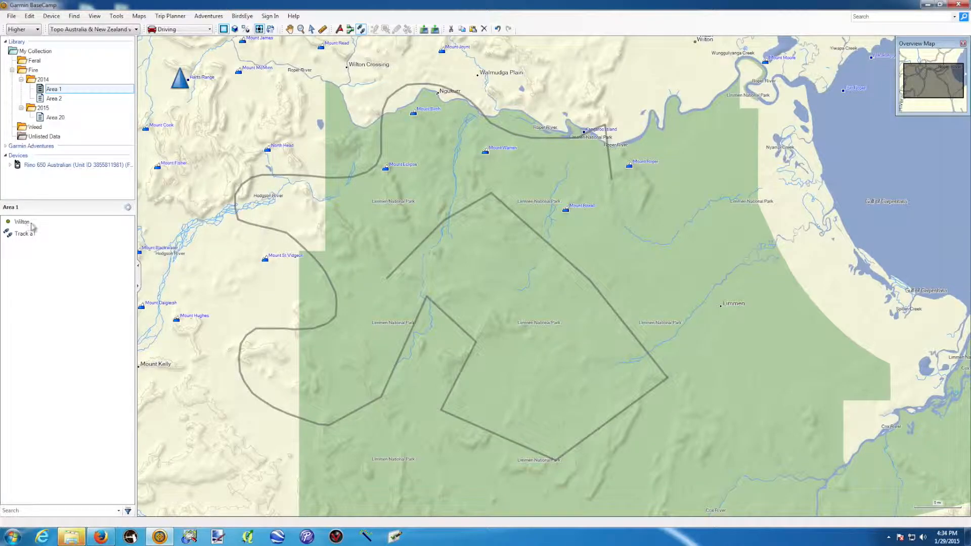
{"action": "left_click", "coordinate": [41, 80]}
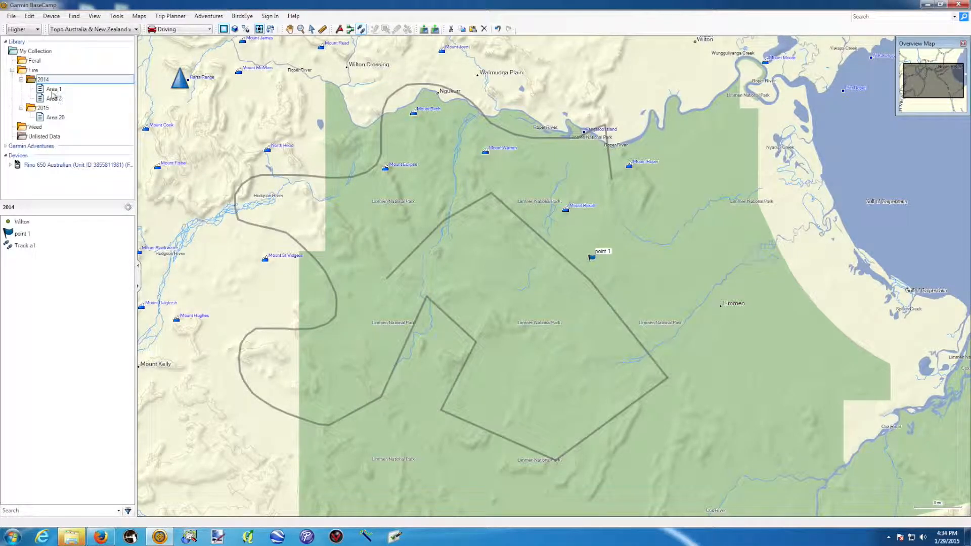
{"action": "left_click", "coordinate": [30, 71]}
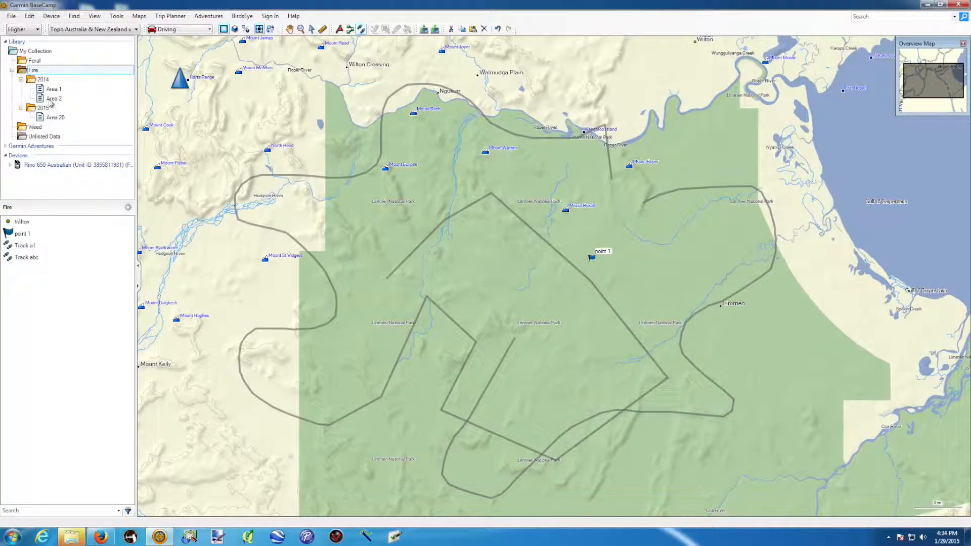
{"action": "left_click", "coordinate": [37, 79]}
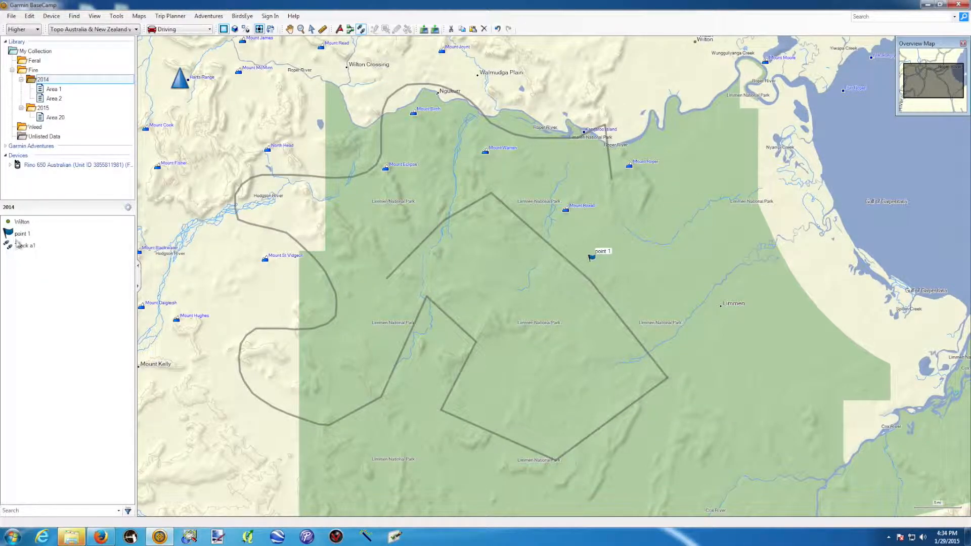
{"action": "left_click", "coordinate": [56, 90]}
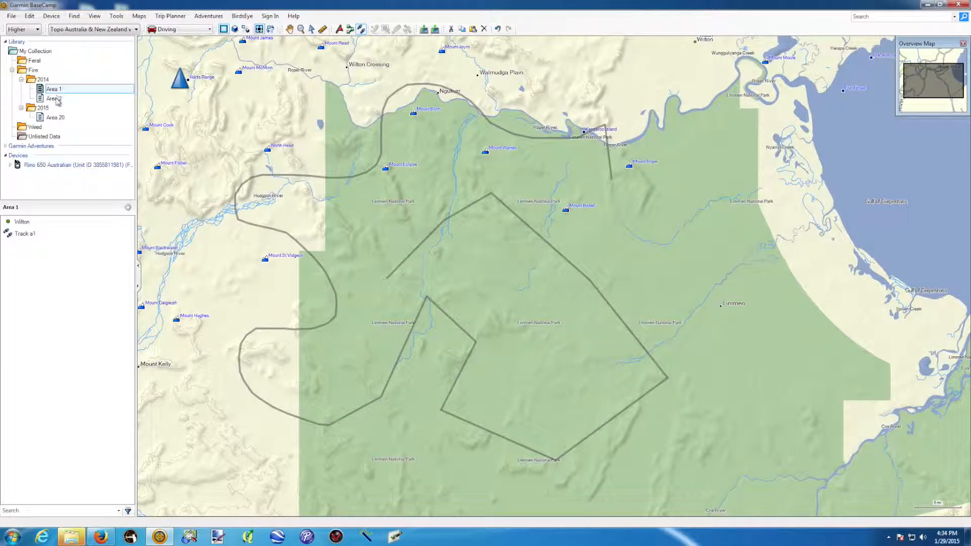
{"action": "left_click", "coordinate": [55, 100]}
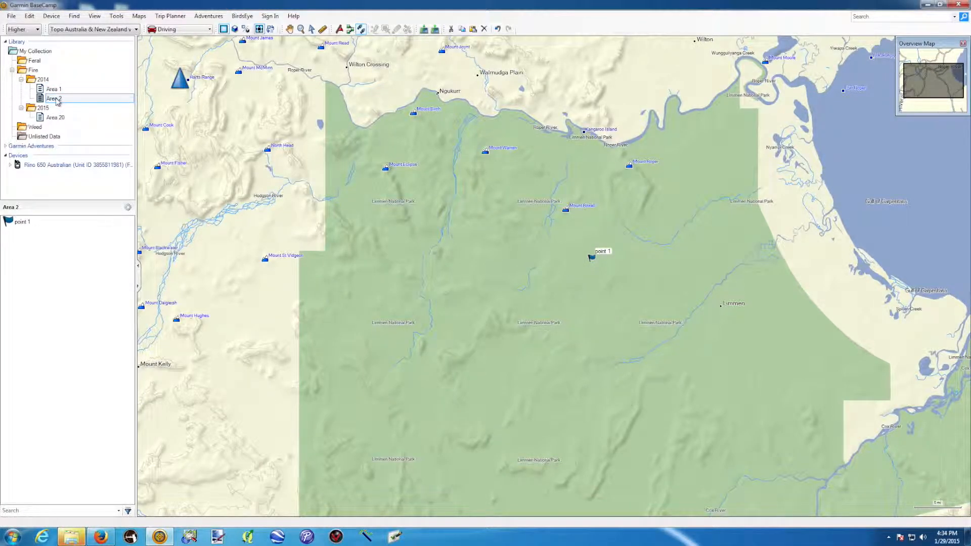
{"action": "left_click", "coordinate": [42, 81]}
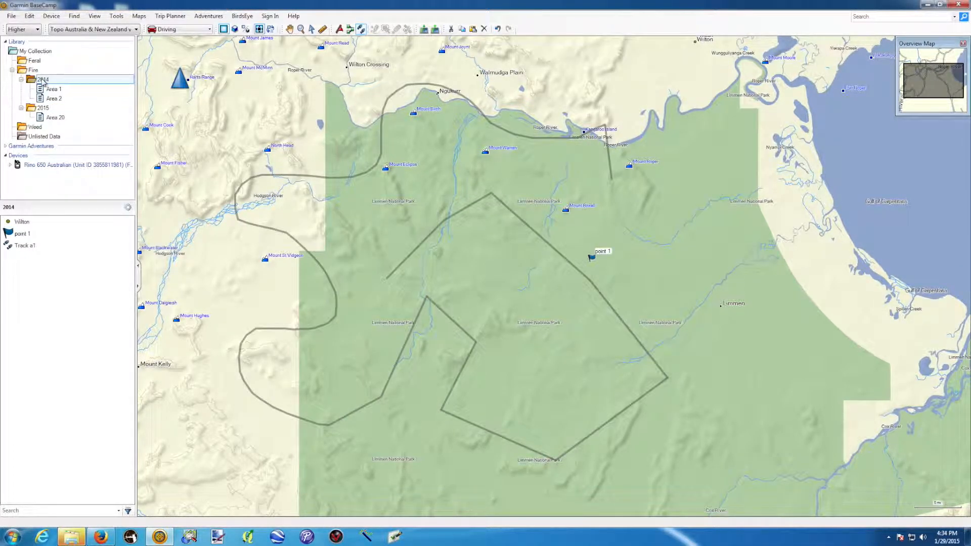
- Open the properties of Track abc from the Area 20 list, and move and narrow the window so the track stays in view
{"action": "left_click", "coordinate": [53, 118]}
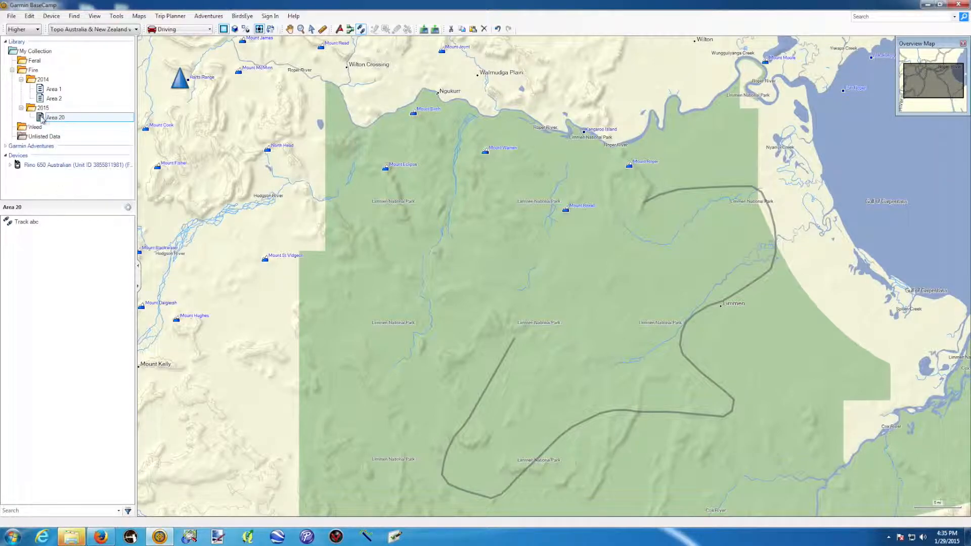
{"action": "left_click", "coordinate": [56, 118]}
{"action": "key", "text": "Return"}
{"action": "double_click", "coordinate": [34, 224]}
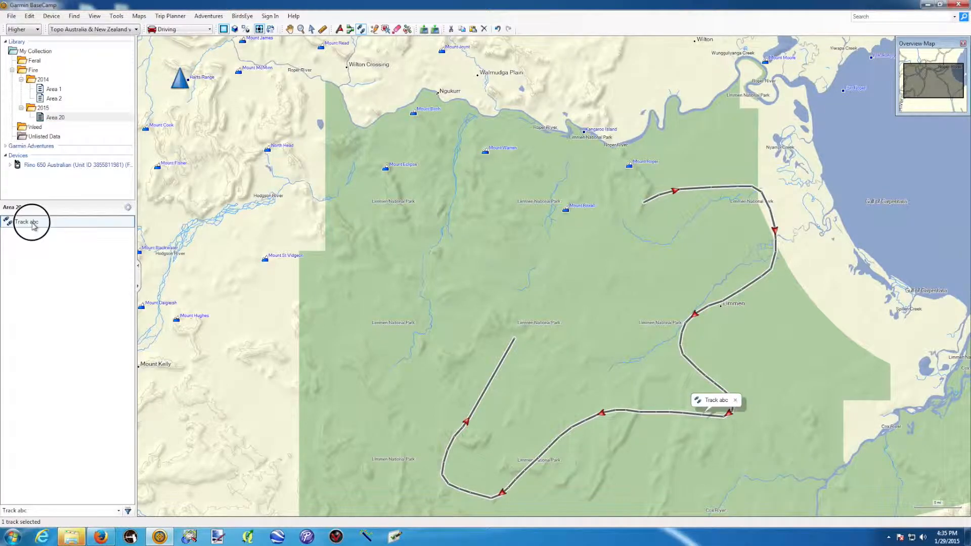
{"action": "left_click_drag", "start_coordinate": [349, 28], "coordinate": [384, 39]}
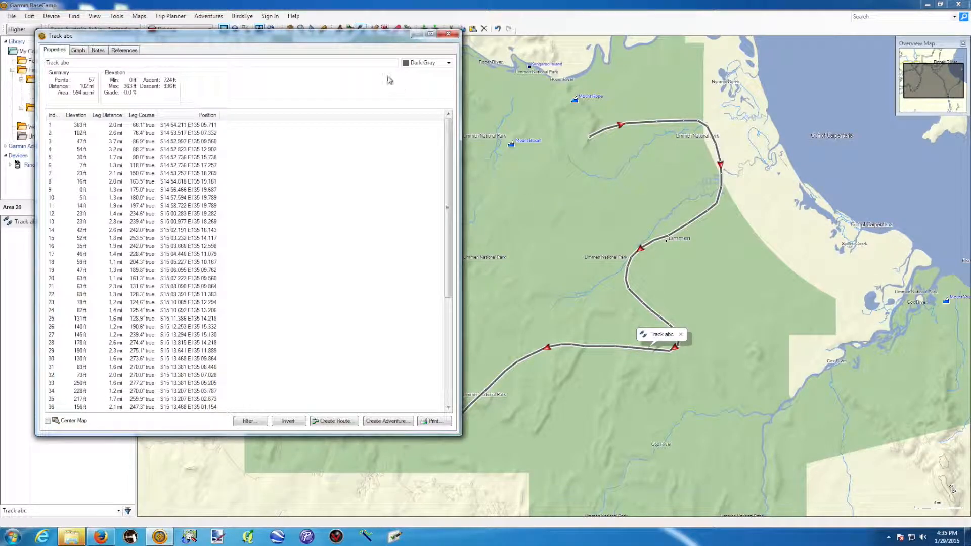
{"action": "left_click_drag", "start_coordinate": [462, 272], "coordinate": [377, 271]}
- Examine where individual points of Track abc lie on the map, sampling points between 1 and 32
{"action": "left_click", "coordinate": [116, 127]}
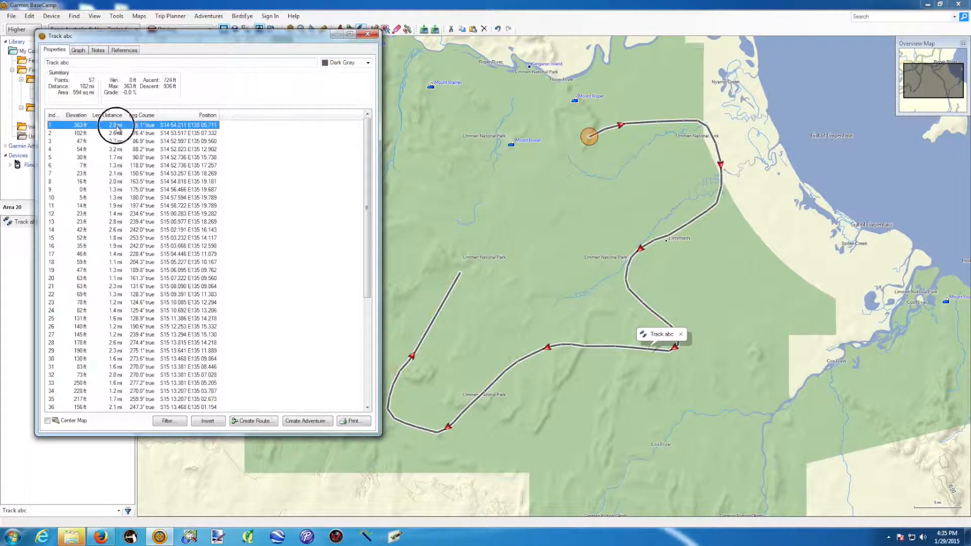
{"action": "left_click", "coordinate": [117, 198]}
{"action": "left_click", "coordinate": [134, 262]}
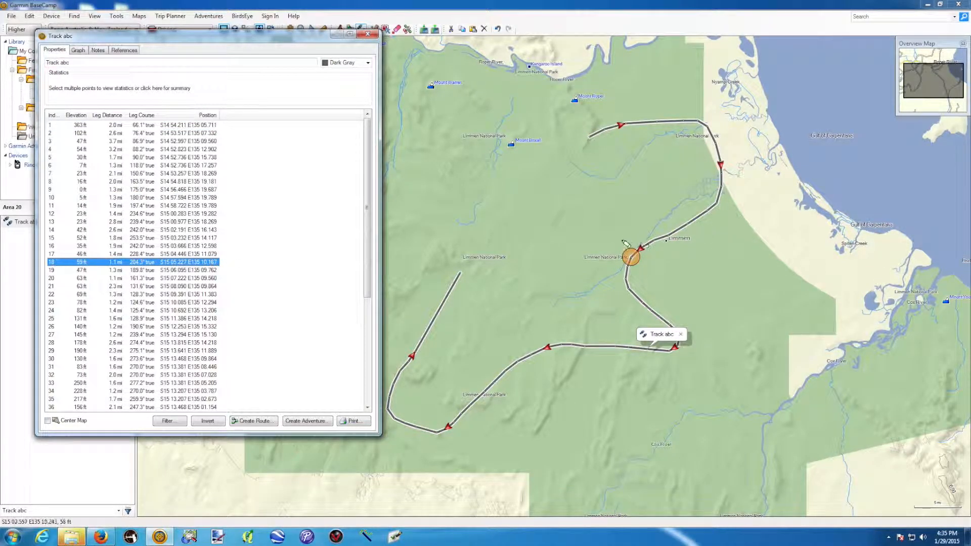
{"action": "left_click", "coordinate": [110, 303]}
{"action": "left_click", "coordinate": [127, 344]}
{"action": "left_click", "coordinate": [119, 375]}
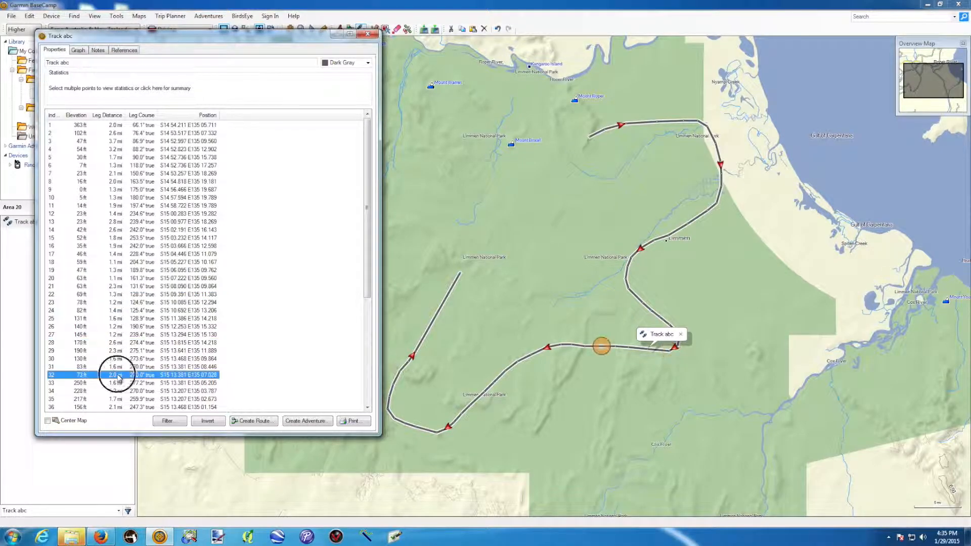
{"action": "left_click", "coordinate": [111, 263]}
{"action": "left_click", "coordinate": [125, 172]}
{"action": "left_click", "coordinate": [140, 311]}
{"action": "left_click", "coordinate": [153, 198]}
{"action": "left_click", "coordinate": [136, 126]}
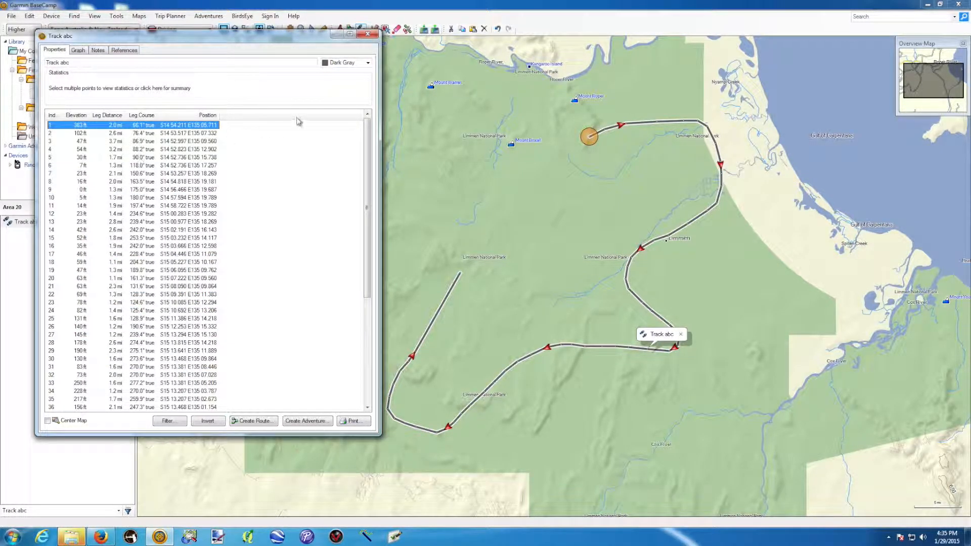
- Change the track's color to Yellow and rename it as Track abc 2 in its properties
{"action": "left_click", "coordinate": [369, 63]}
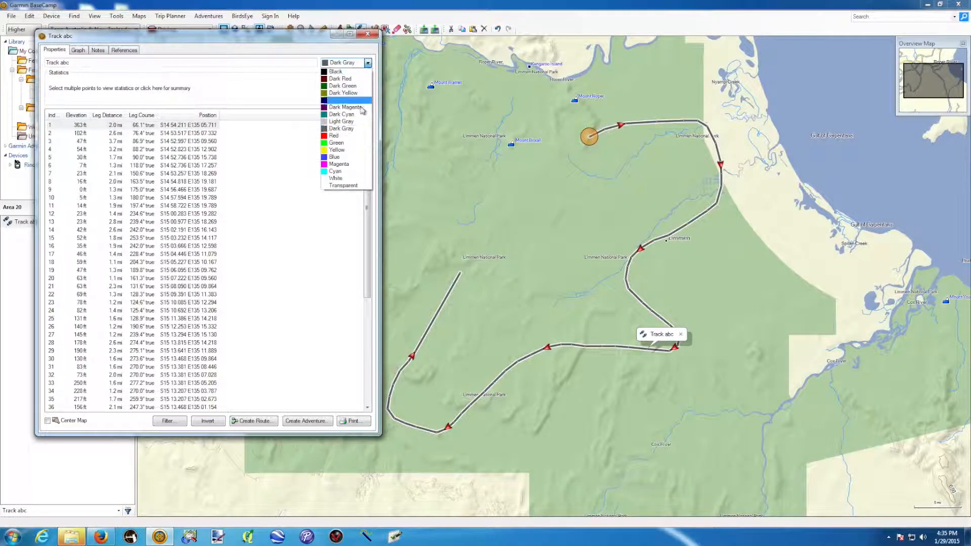
{"action": "left_click", "coordinate": [346, 150]}
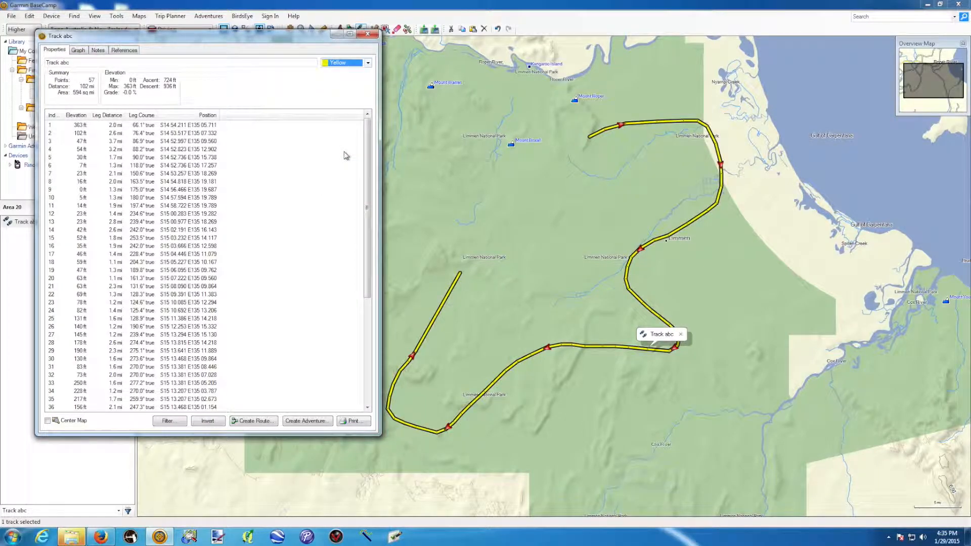
{"action": "left_click", "coordinate": [84, 63]}
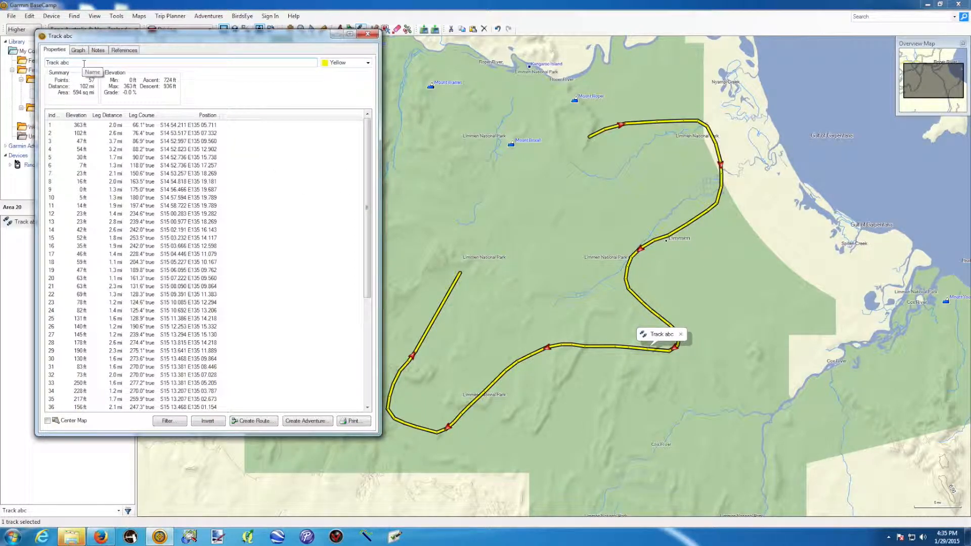
{"action": "type", "text": "2"}
{"action": "key", "text": "Return"}
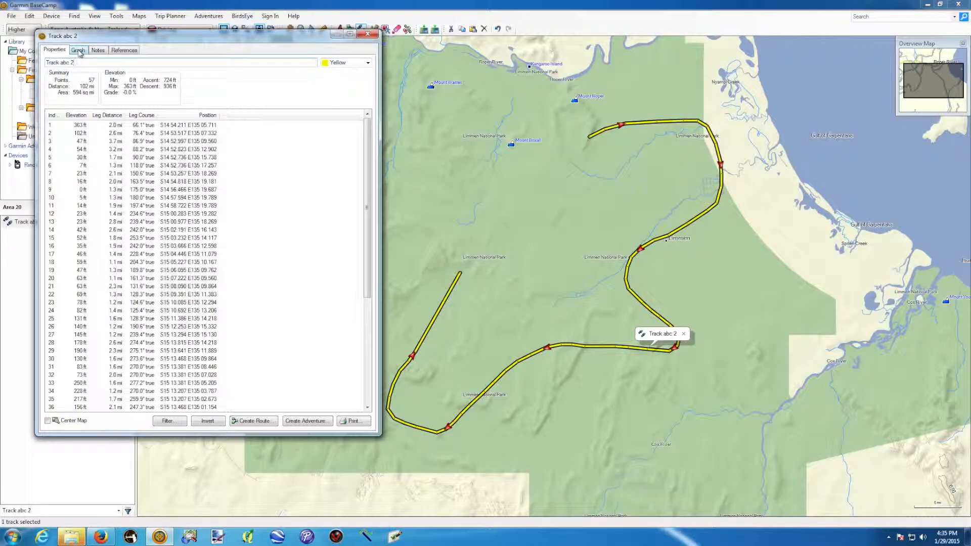
- Examine the elevation graph of Track abc 2 and trace the track's points 6 to 14 on the map
{"action": "left_click", "coordinate": [78, 49]}
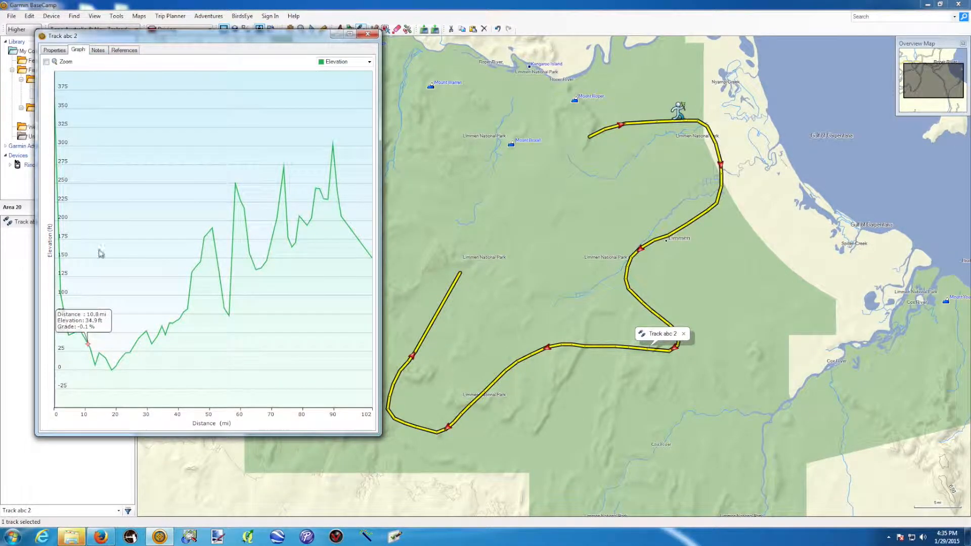
{"action": "left_click", "coordinate": [55, 52]}
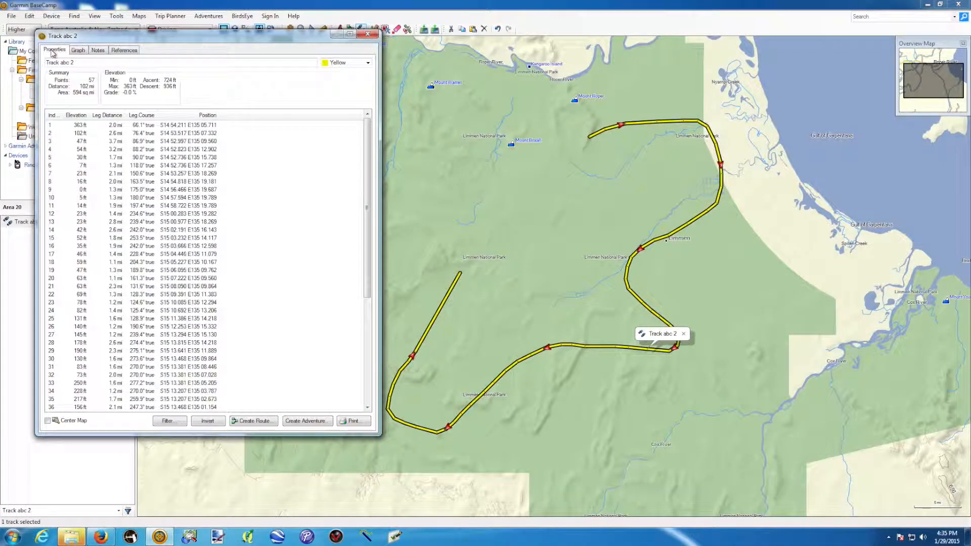
{"action": "left_click", "coordinate": [116, 168]}
{"action": "key", "text": "Down"}
{"action": "key", "text": "Down"}
{"action": "key", "text": "Down"}
{"action": "key", "text": "Down"}
{"action": "key", "text": "Down"}
{"action": "key", "text": "Down"}
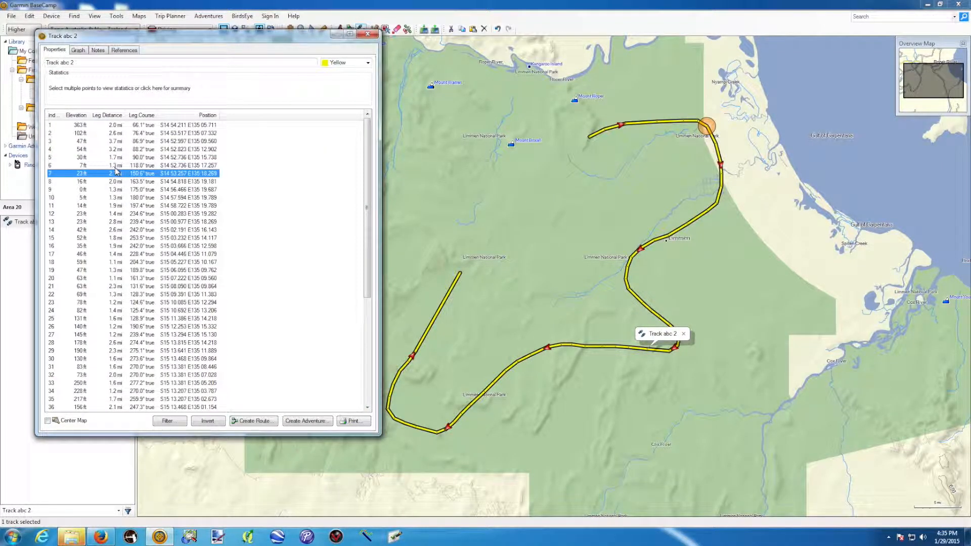
{"action": "key", "text": "Down"}
{"action": "key", "text": "Down"}
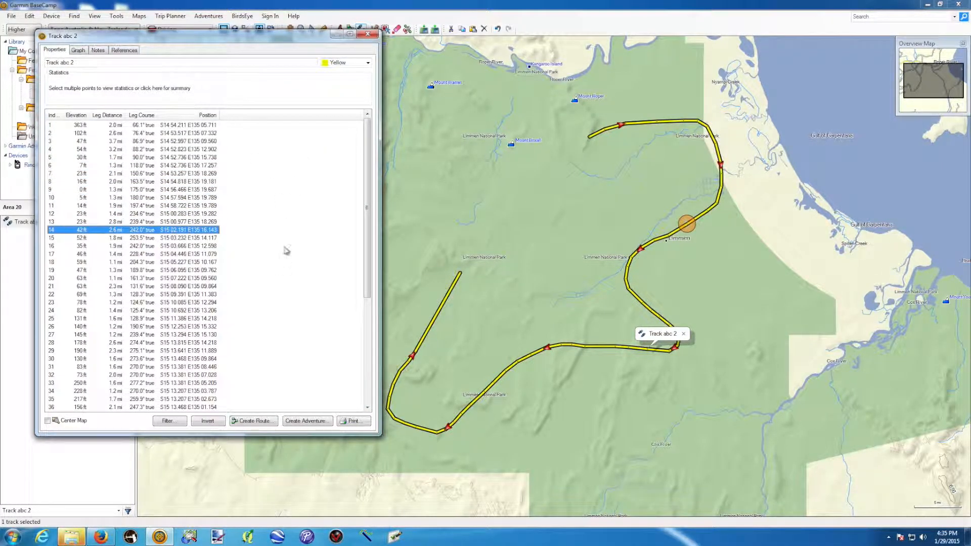
{"action": "left_click", "coordinate": [368, 34]}
{"action": "left_click", "coordinate": [35, 255]}
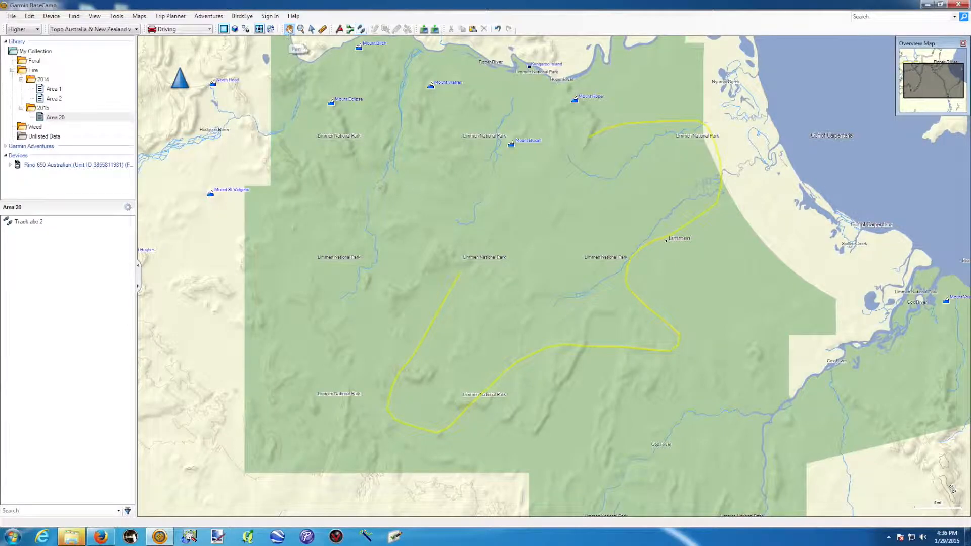
- Show everything stored in the Fire folder and pan the map with the Hand tool to view all its tracks
{"action": "left_click_drag", "start_coordinate": [562, 189], "coordinate": [491, 194]}
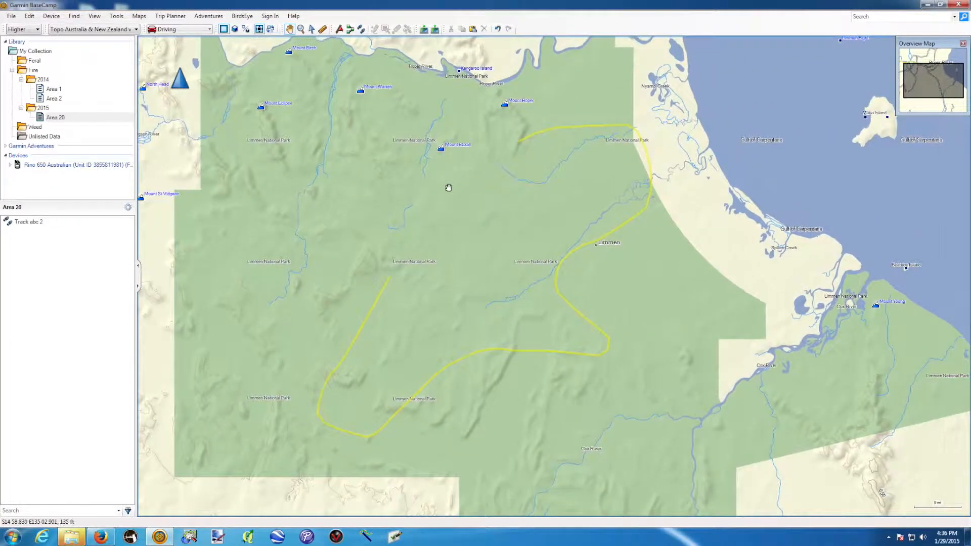
{"action": "left_click", "coordinate": [32, 71]}
{"action": "left_click_drag", "start_coordinate": [388, 227], "coordinate": [486, 282]}
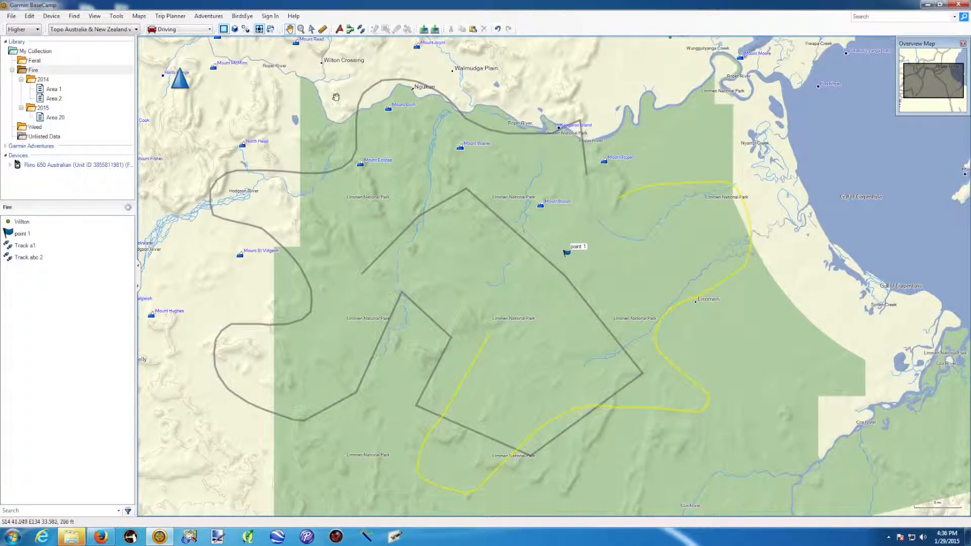
{"action": "left_click_drag", "start_coordinate": [431, 214], "coordinate": [429, 201]}
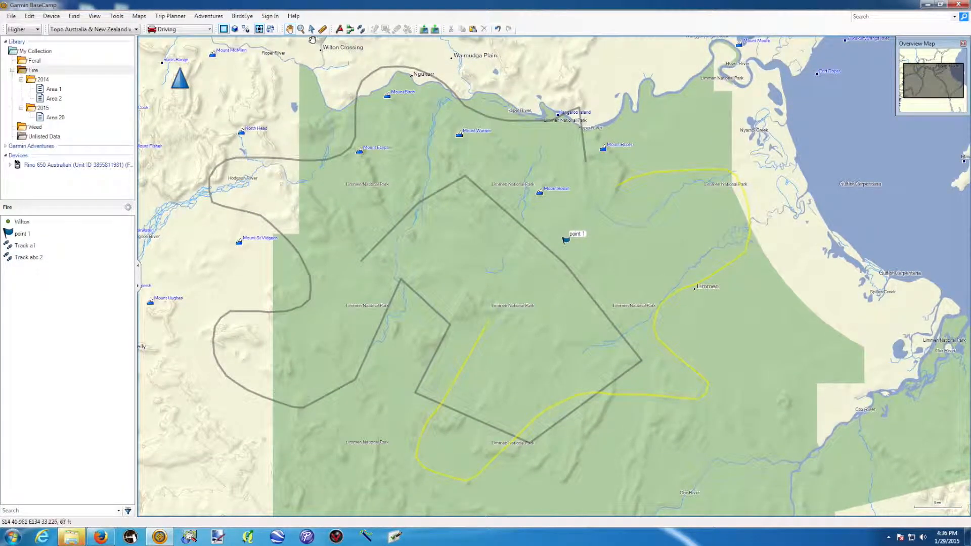
- Zoom into the area around Mount Roper with the Zoom tool and zoom back out to all the Fire tracks
{"action": "left_click", "coordinate": [301, 29]}
{"action": "left_click_drag", "start_coordinate": [553, 95], "coordinate": [697, 239]}
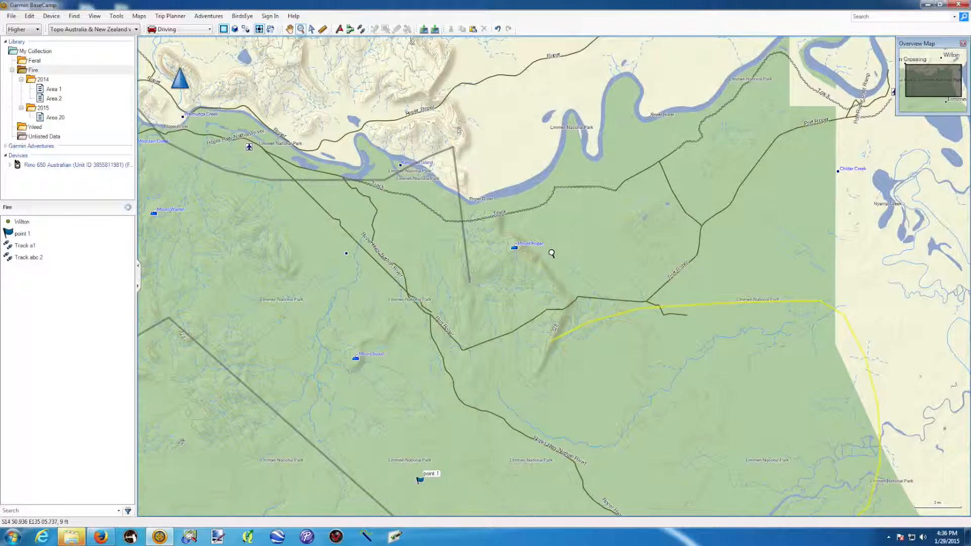
{"action": "scroll", "coordinate": [552, 254], "scroll_direction": "down", "scroll_amount": 2}
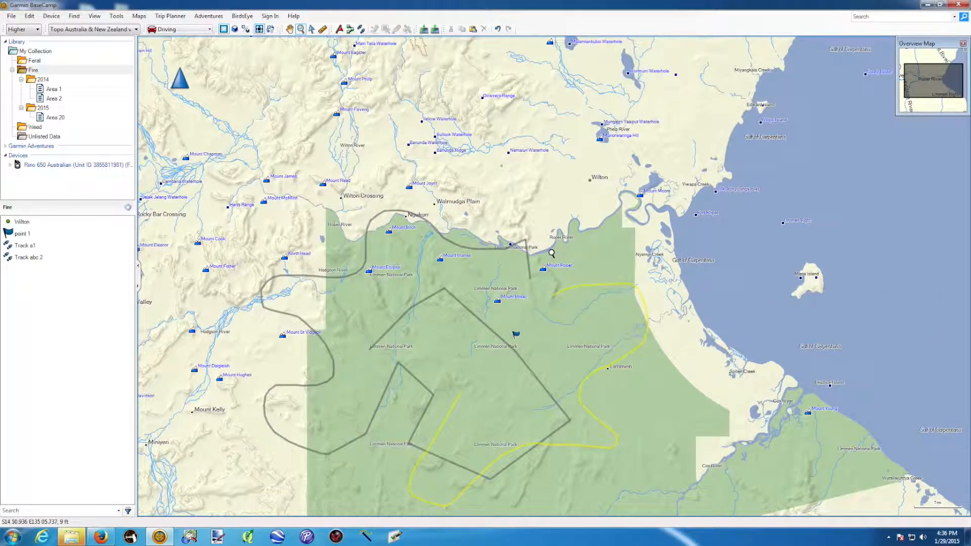
- Pick tracks directly on the map with the selection tool: Track abc 2, Track a1, and Track abc 2 again
{"action": "left_click", "coordinate": [313, 29]}
{"action": "mouse_move", "coordinate": [580, 296]}
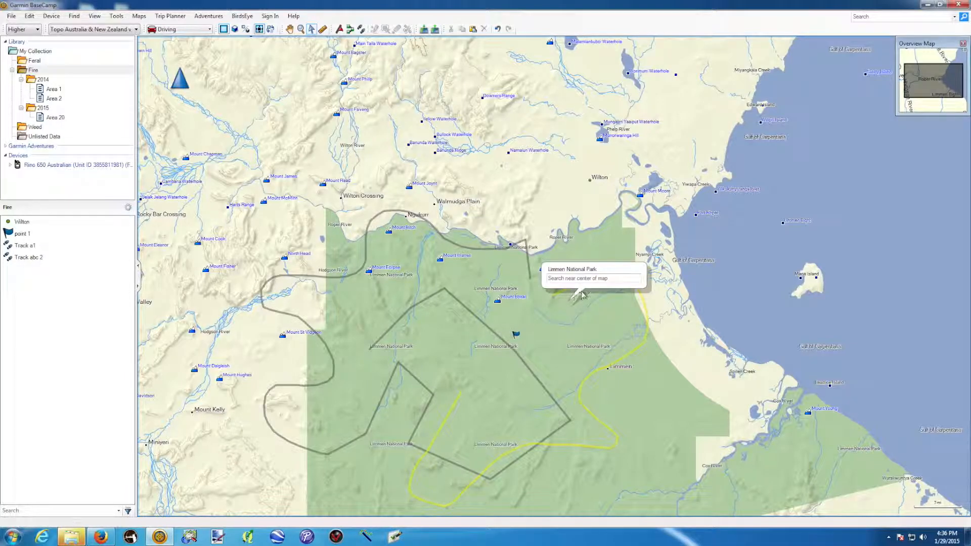
{"action": "left_click", "coordinate": [647, 310]}
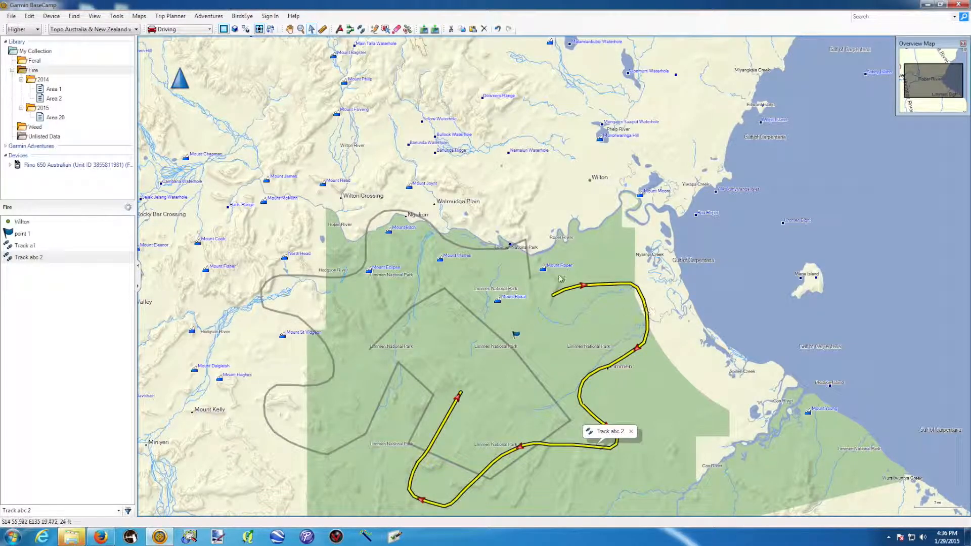
{"action": "left_click", "coordinate": [490, 248]}
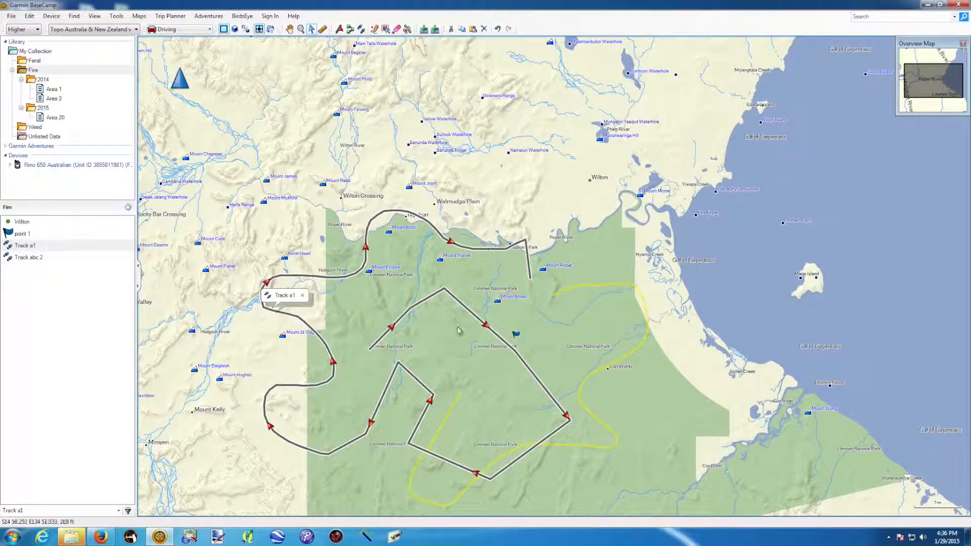
{"action": "left_click", "coordinate": [577, 288]}
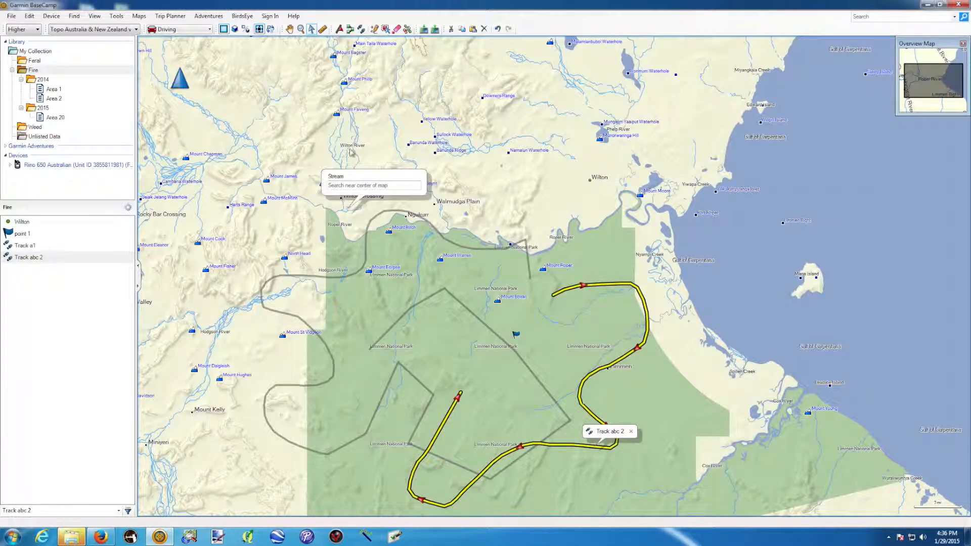
- Measure the leg distances and enclosed area of a six-point polygon across the northern part of Limmen National Park
{"action": "left_click", "coordinate": [323, 29]}
{"action": "left_click_drag", "start_coordinate": [393, 253], "coordinate": [601, 228]}
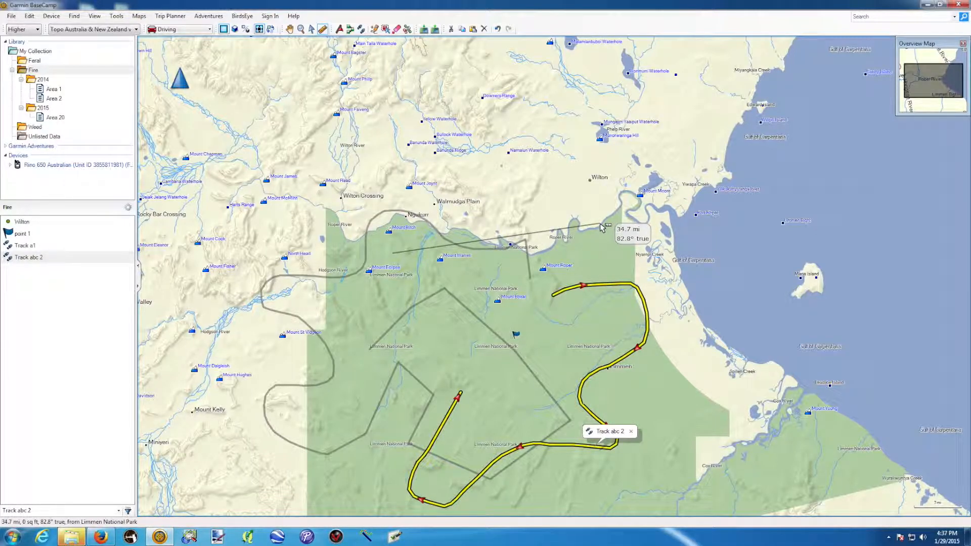
{"action": "left_click", "coordinate": [601, 224]}
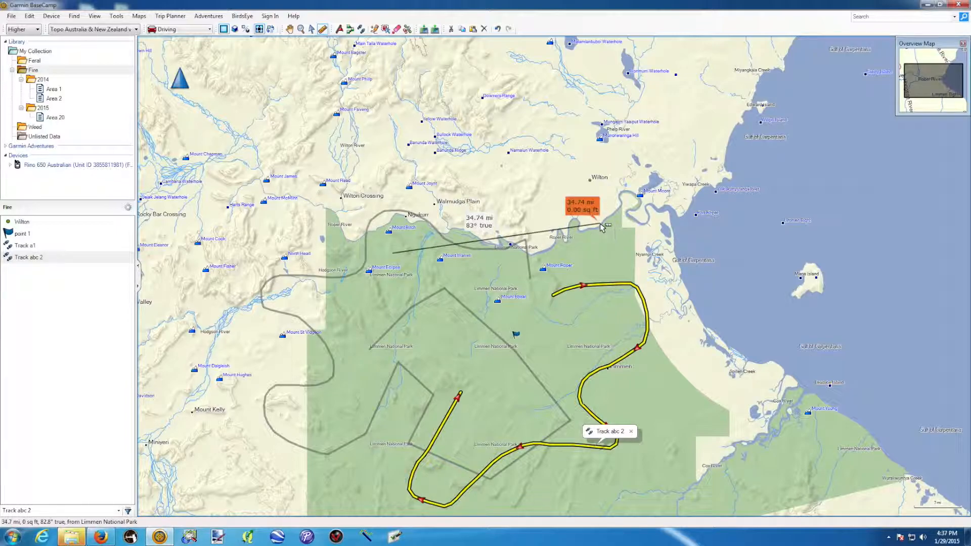
{"action": "left_click", "coordinate": [508, 363]}
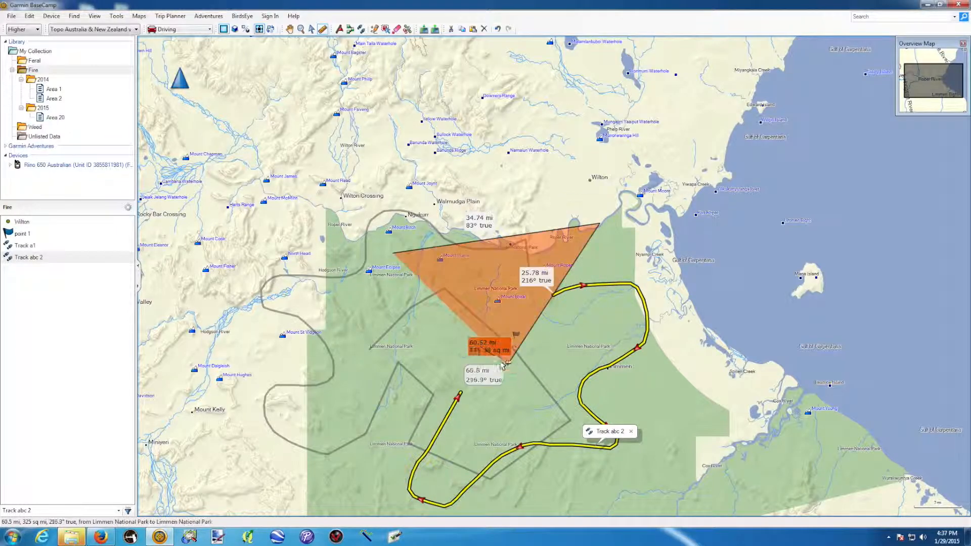
{"action": "left_click", "coordinate": [376, 337]}
{"action": "left_click", "coordinate": [336, 293]}
{"action": "double_click", "coordinate": [348, 234]}
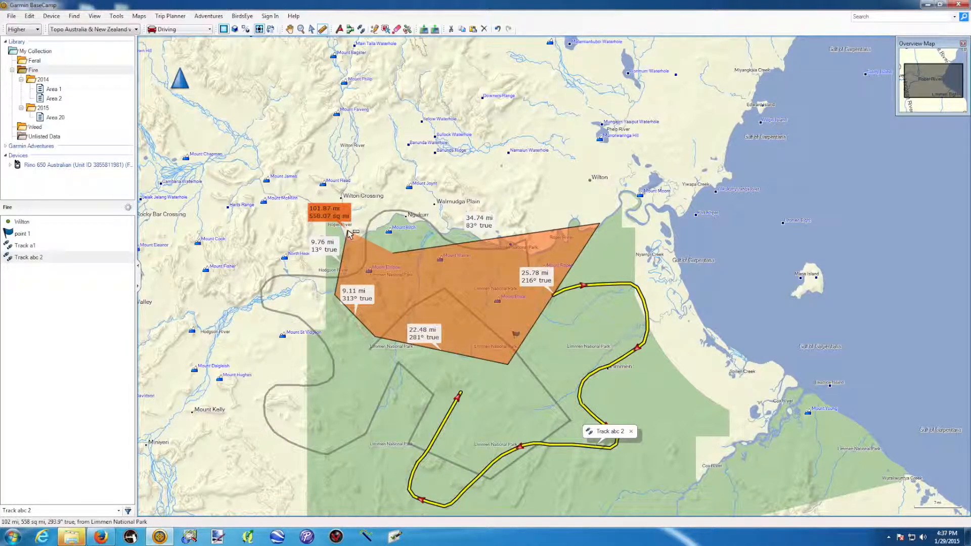